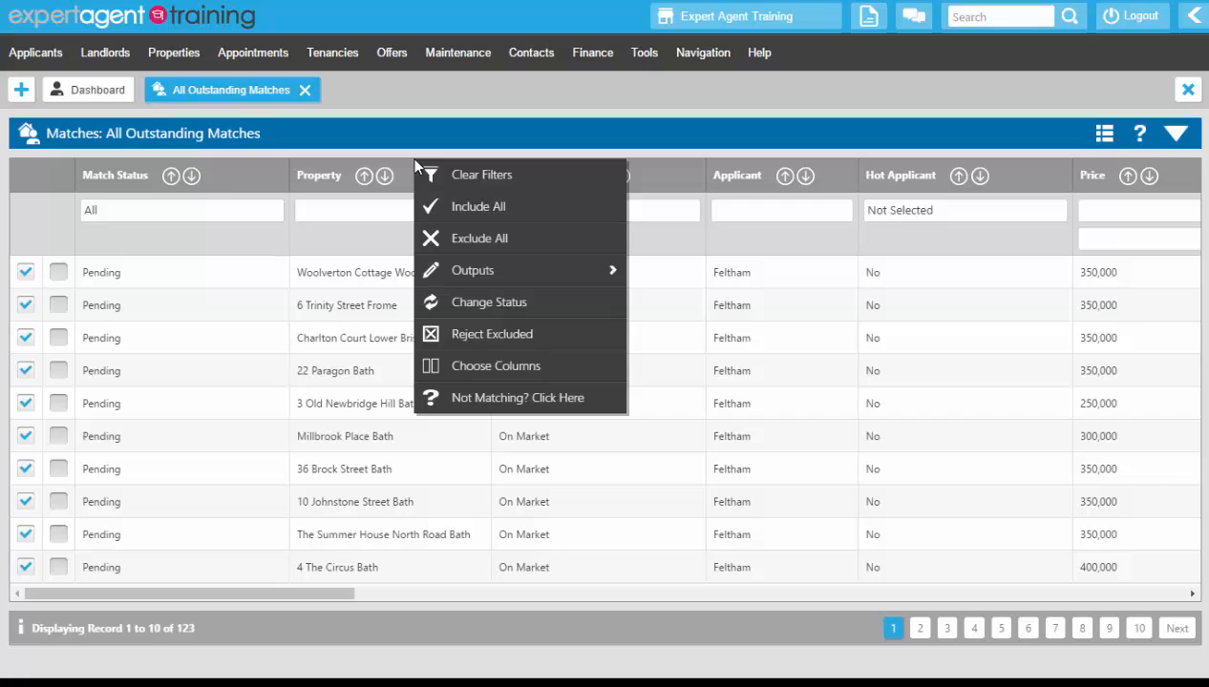
Prepare an e-mail of the included matches with the subject "Property Match from Baxters Bath".
mouse_move(442, 279)
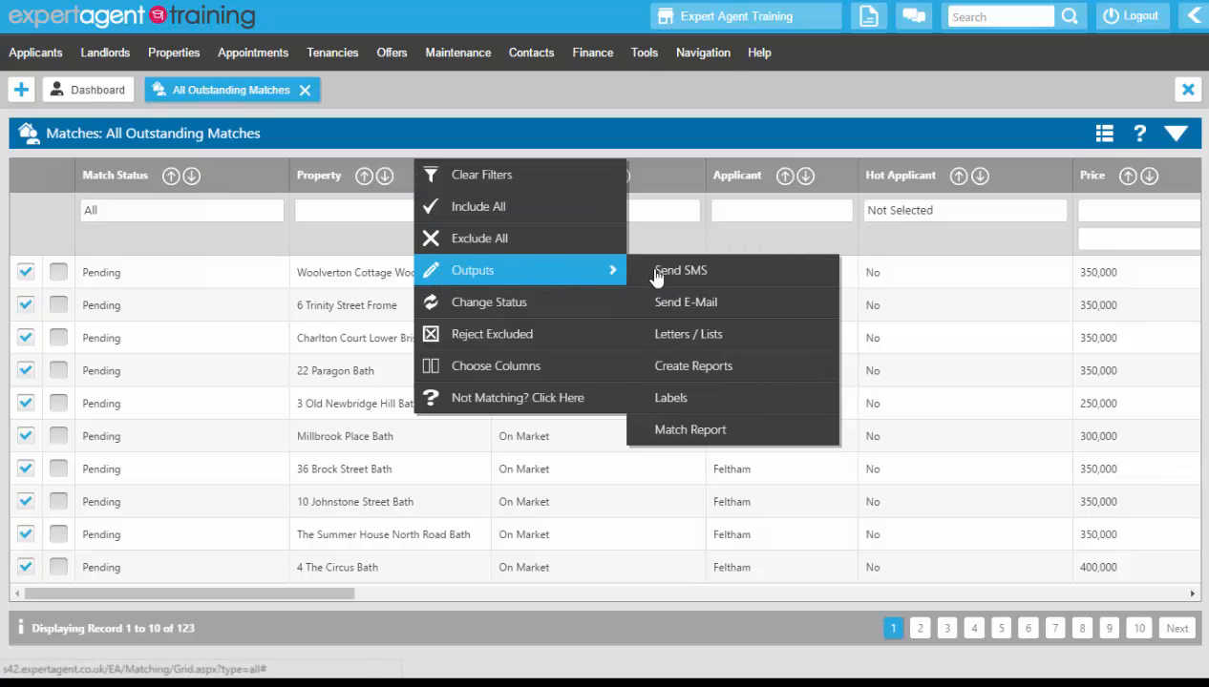
click(802, 317)
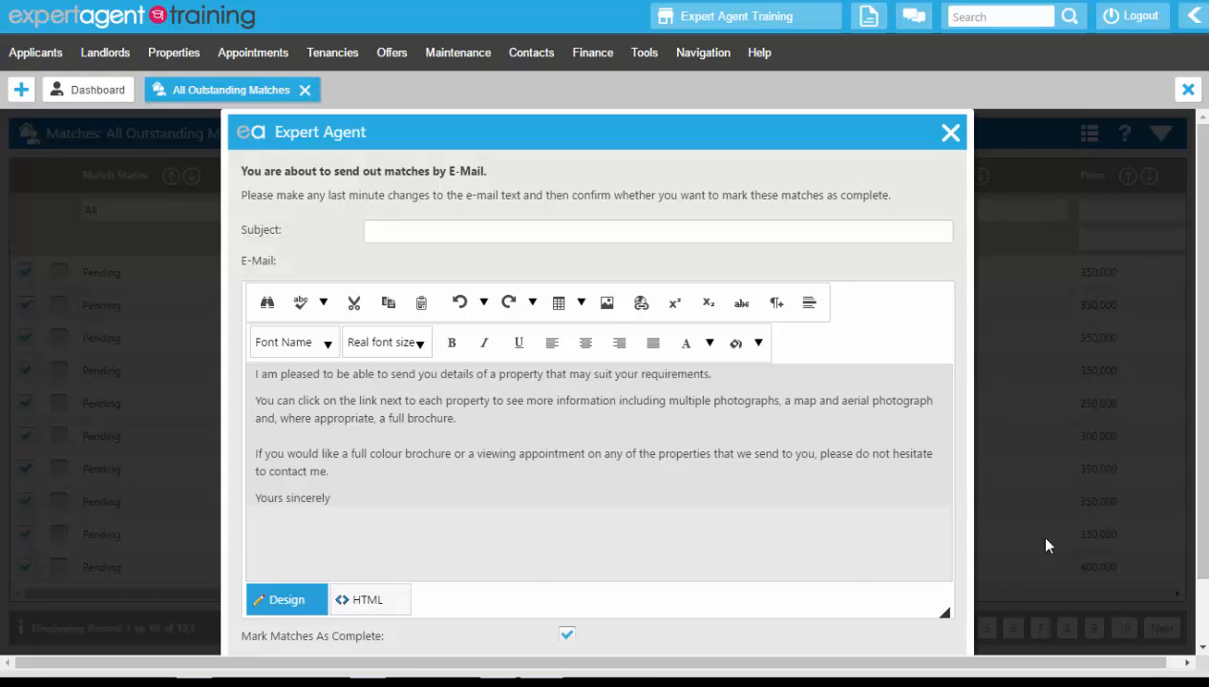
click(439, 236)
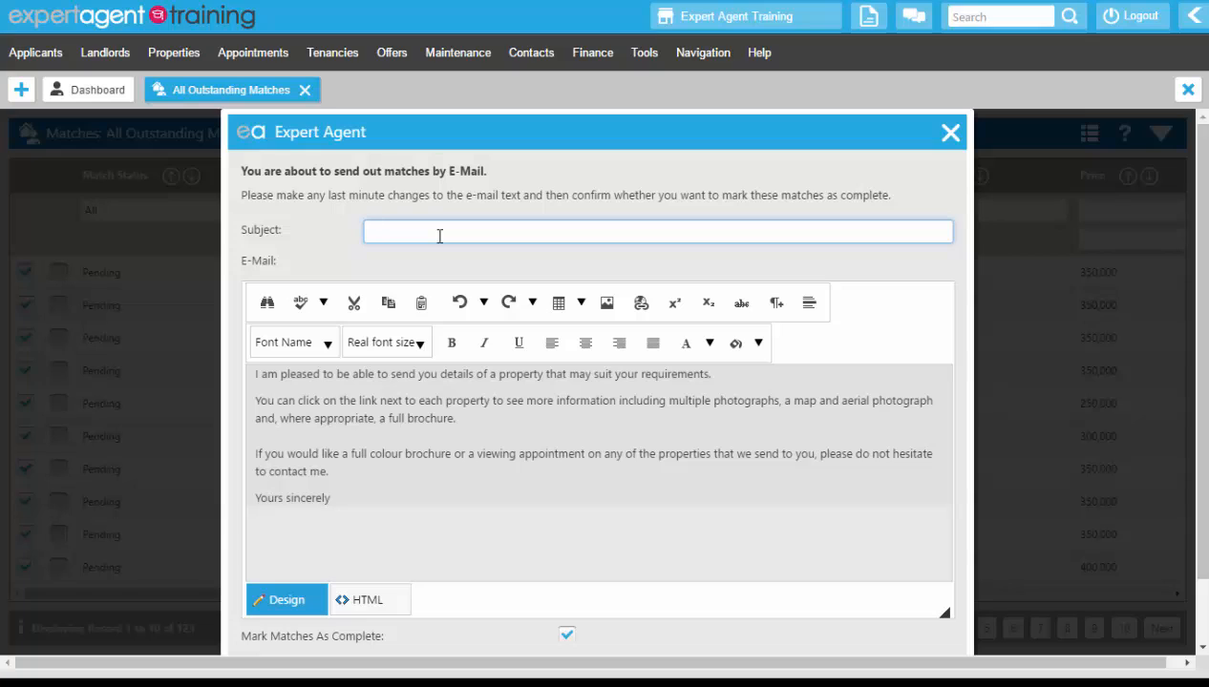
text(Property )
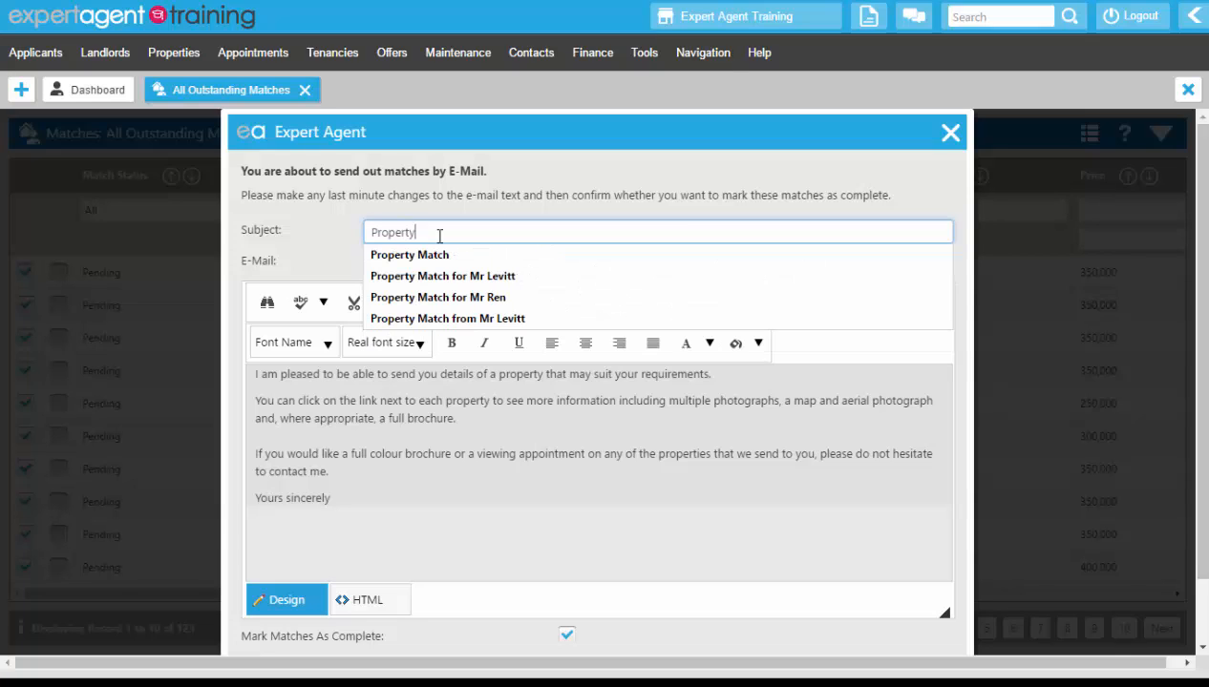
text(Match from)
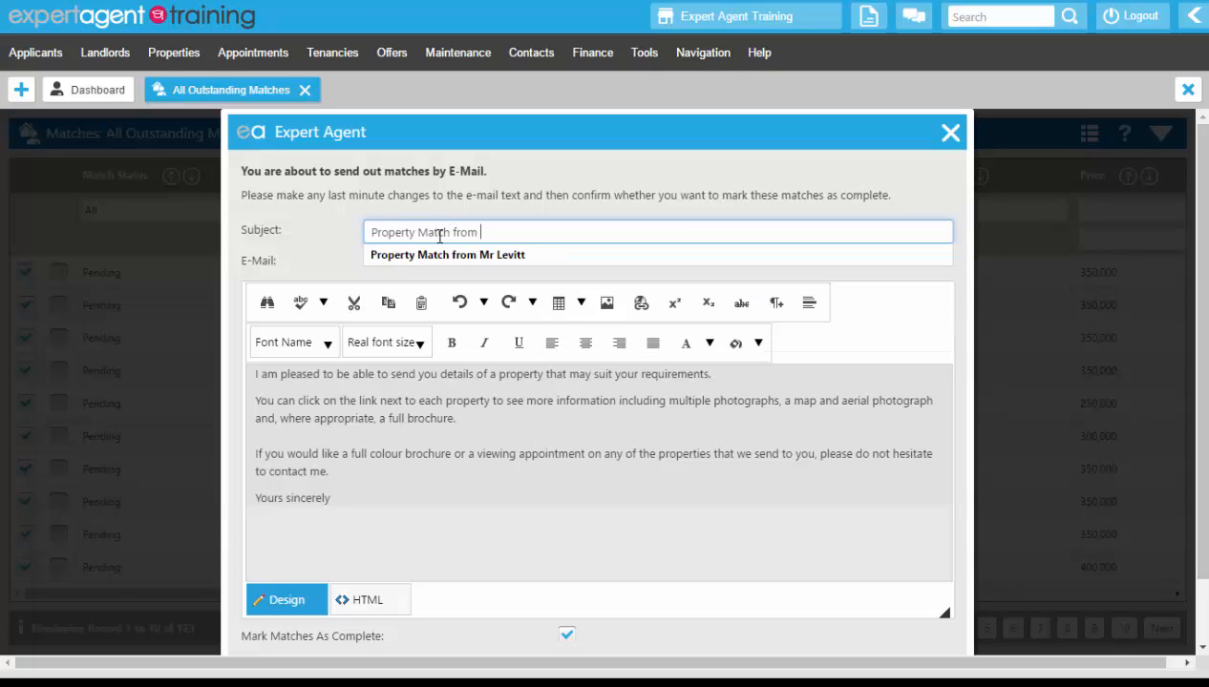
text( Baxc)
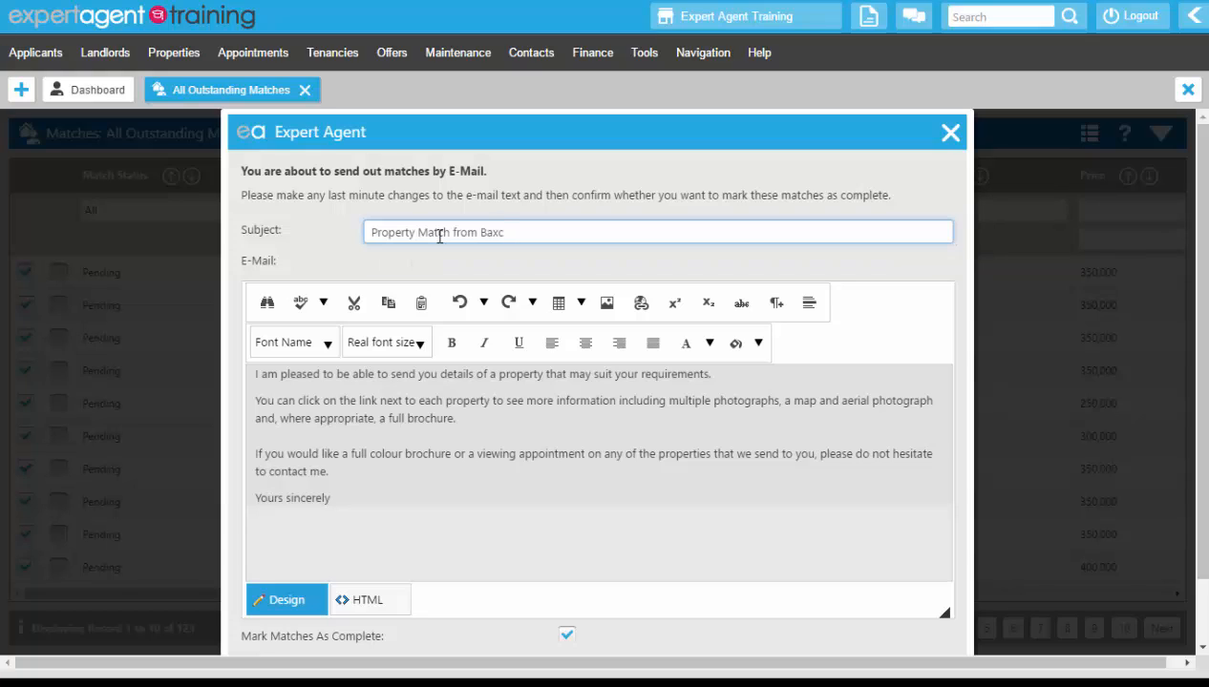
key(BackSpace)
text(ters Bath)
Send the match e-mails with the options to mark matches as complete and exclude successful matches left enabled.
click(375, 510)
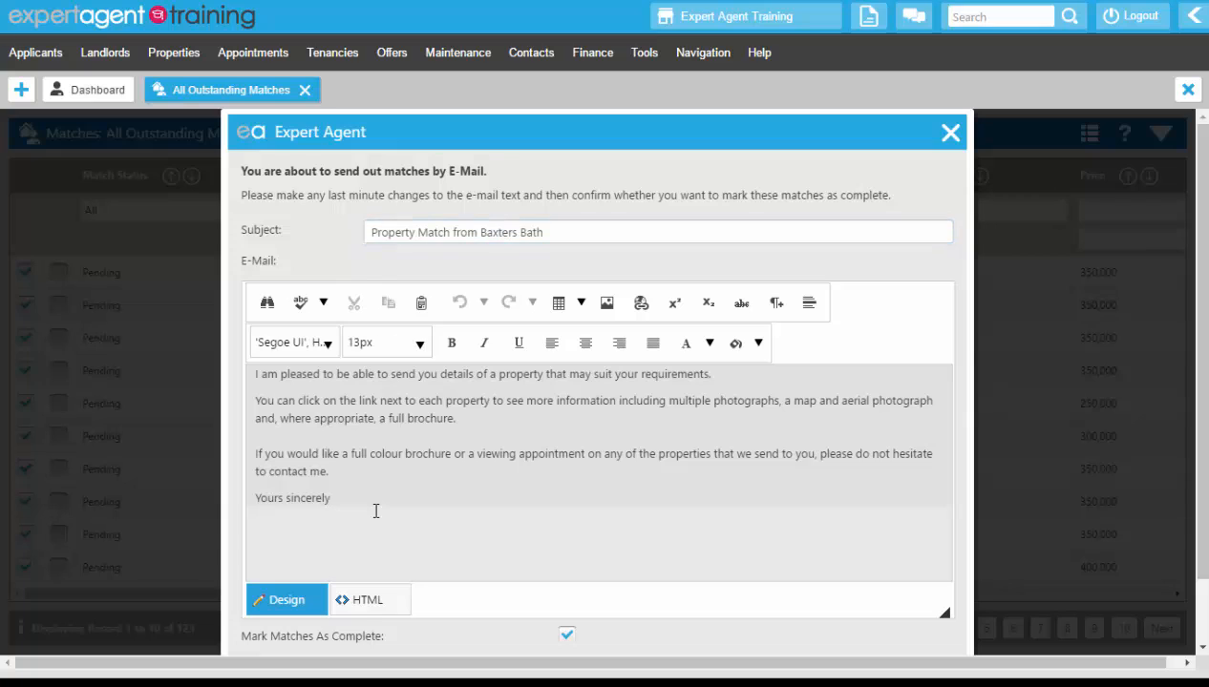
scroll(400, 544, down, 1)
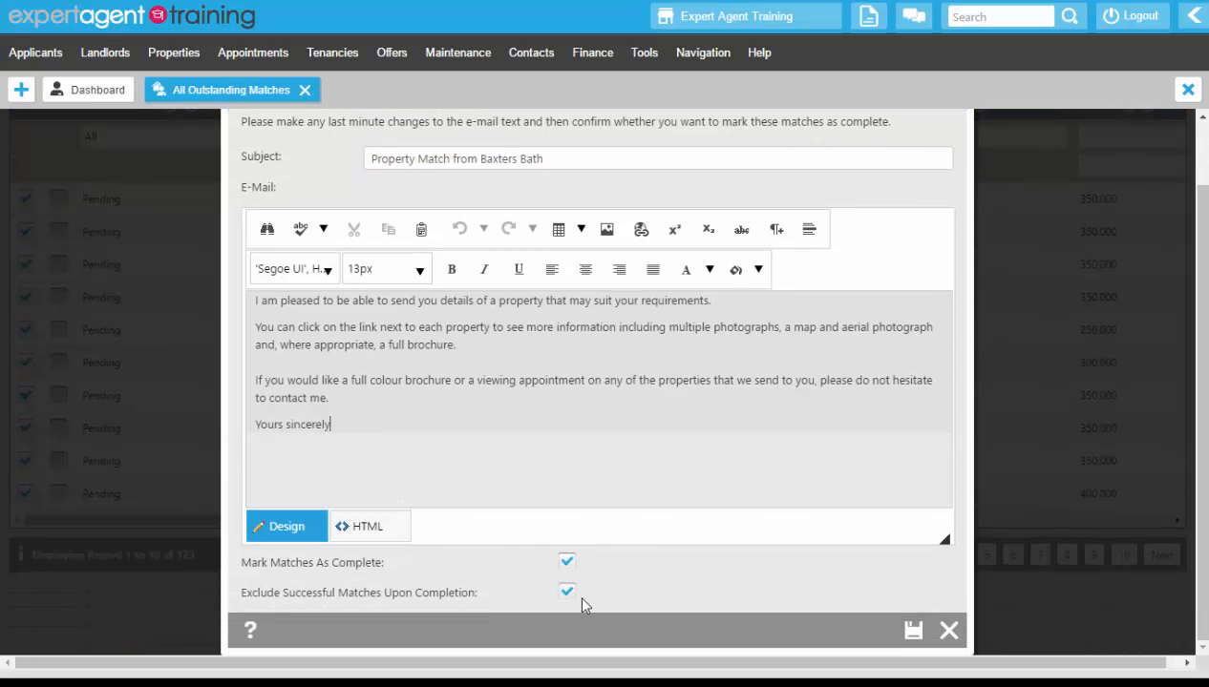
click(913, 633)
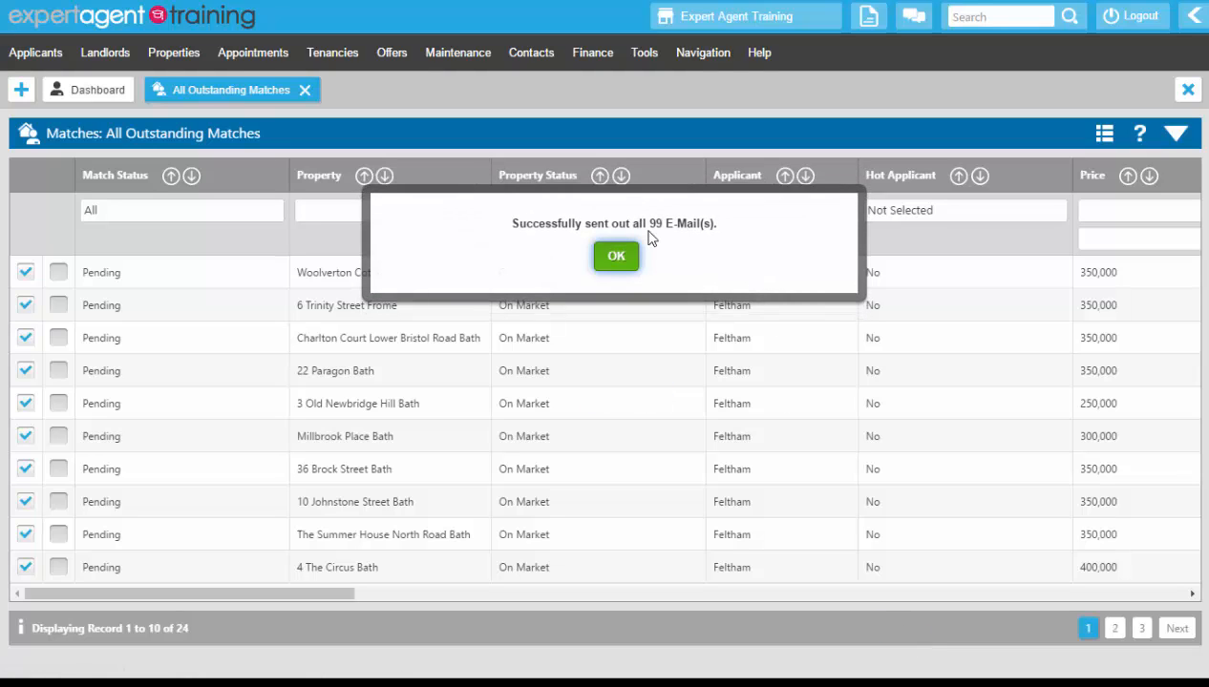
click(614, 263)
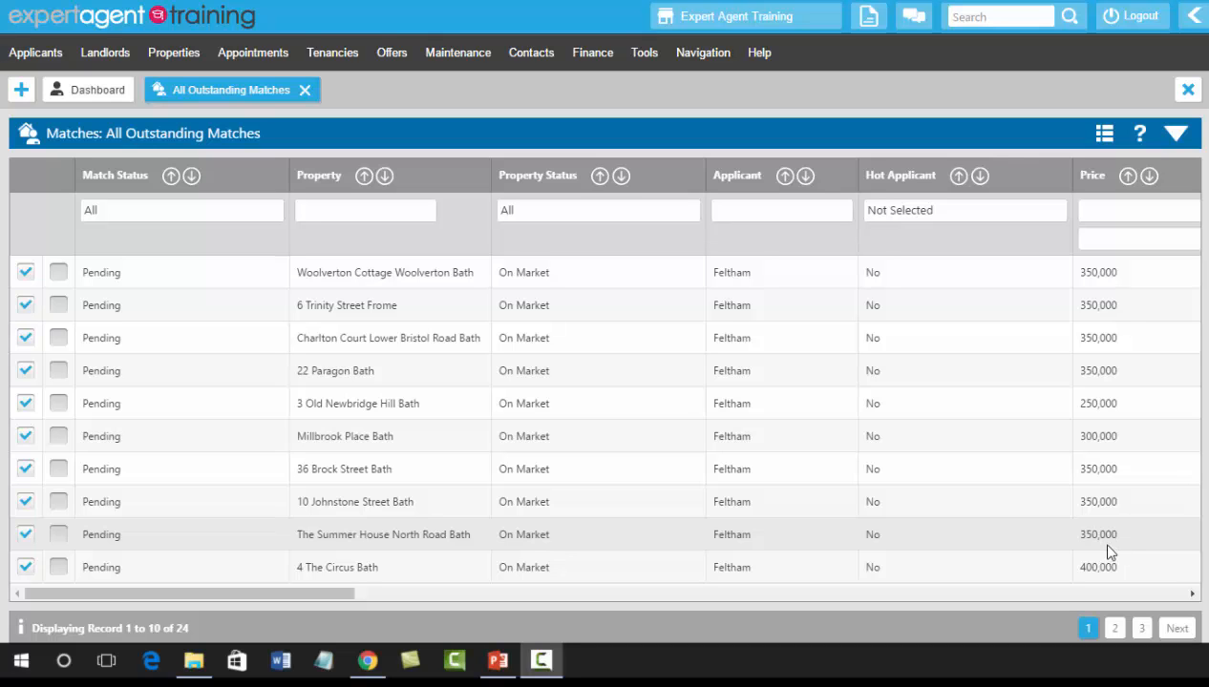
Expand the match details summary, and try locking and unlocking the third match in the list.
click(1180, 136)
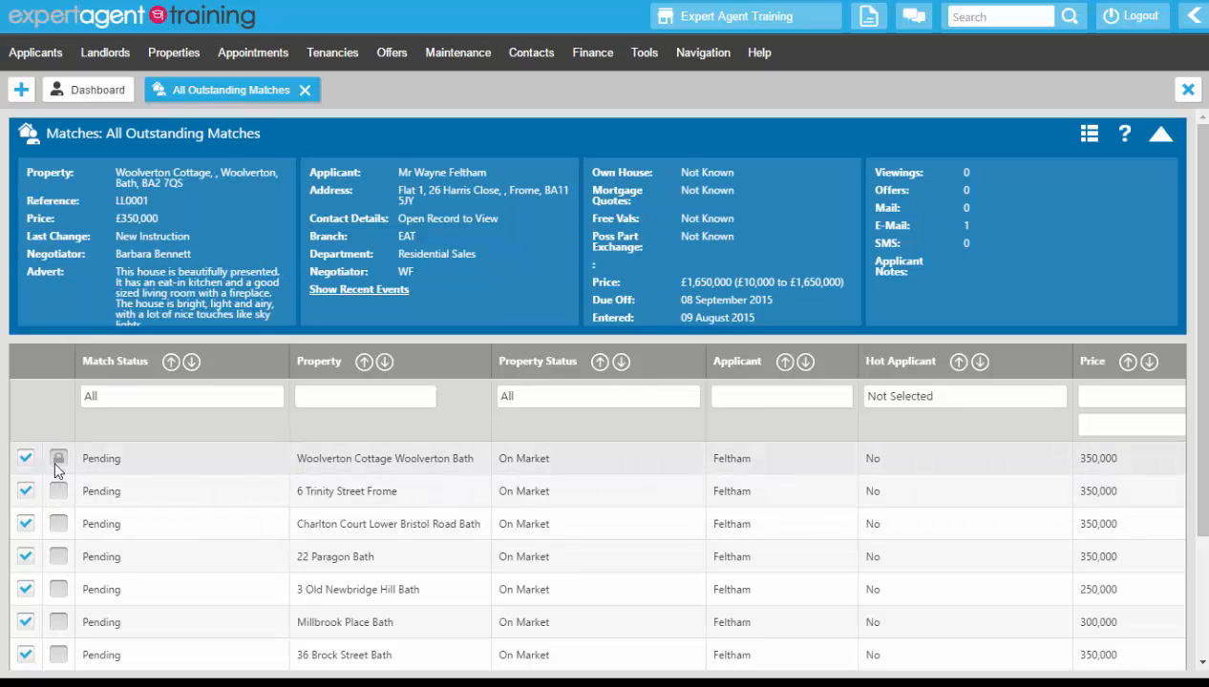
click(59, 524)
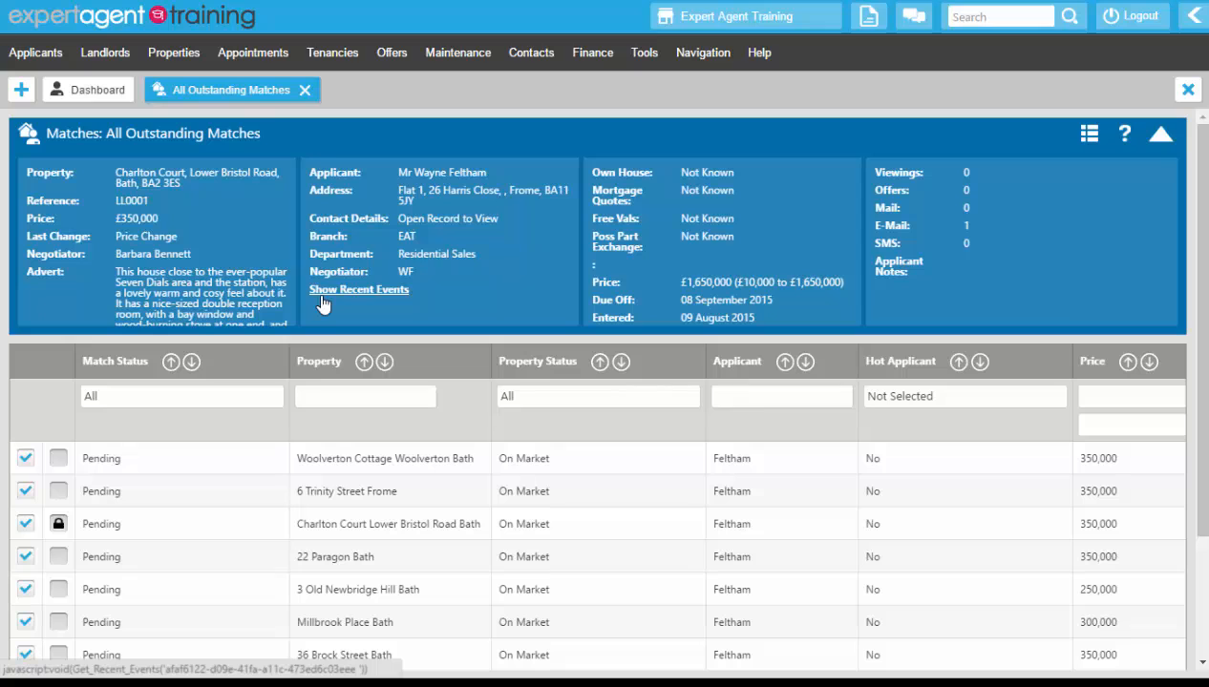
click(58, 525)
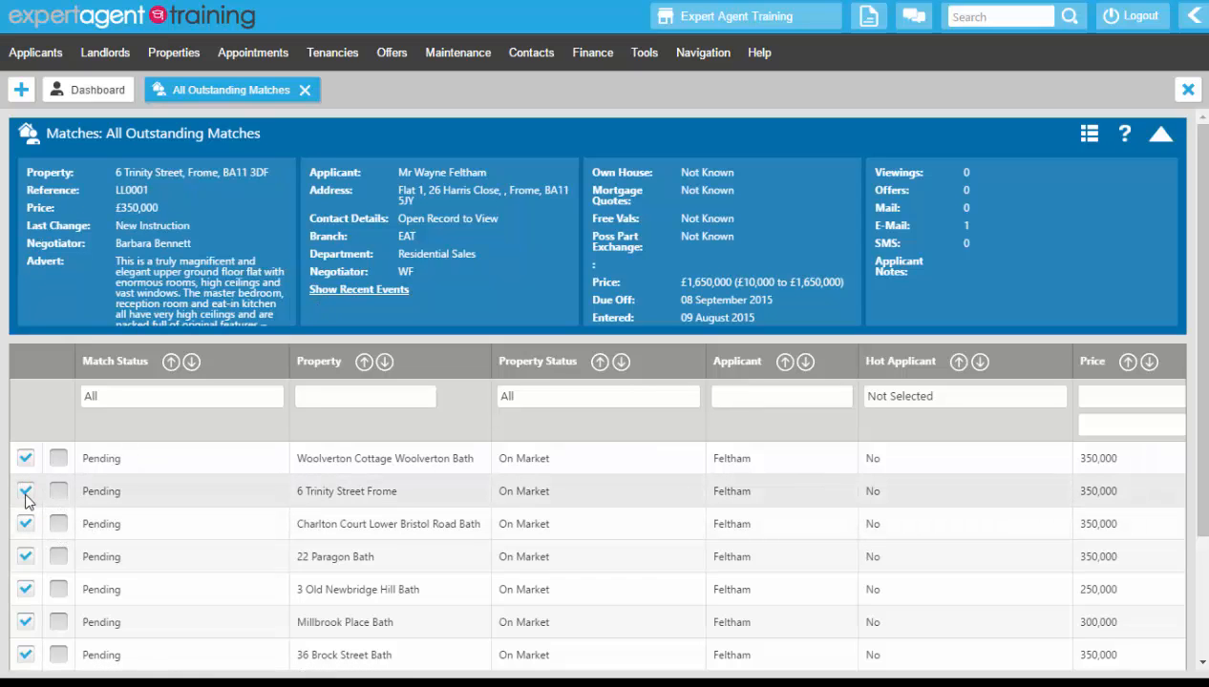
Exclude the second, fifth and seventh matches on the first page of outstanding matches.
click(26, 491)
click(26, 590)
click(25, 655)
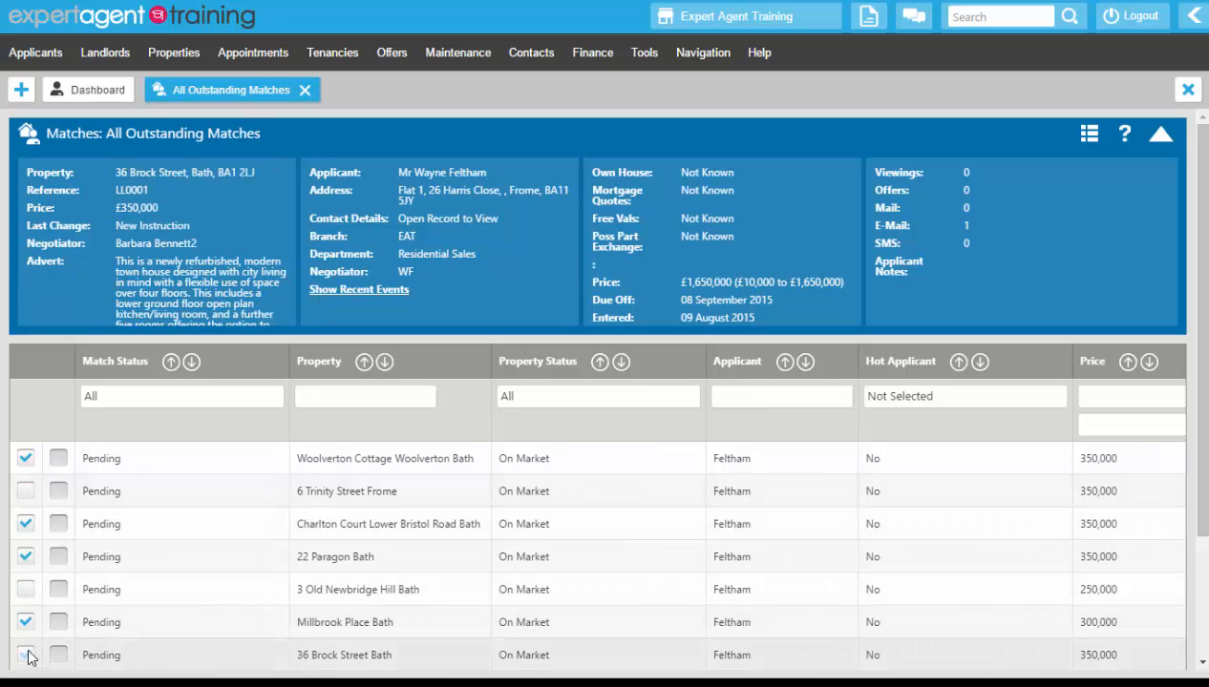
Exclude the second and ninth matches on page 2 of the outstanding matches.
scroll(64, 591, down, 1)
scroll(64, 591, down, 1)
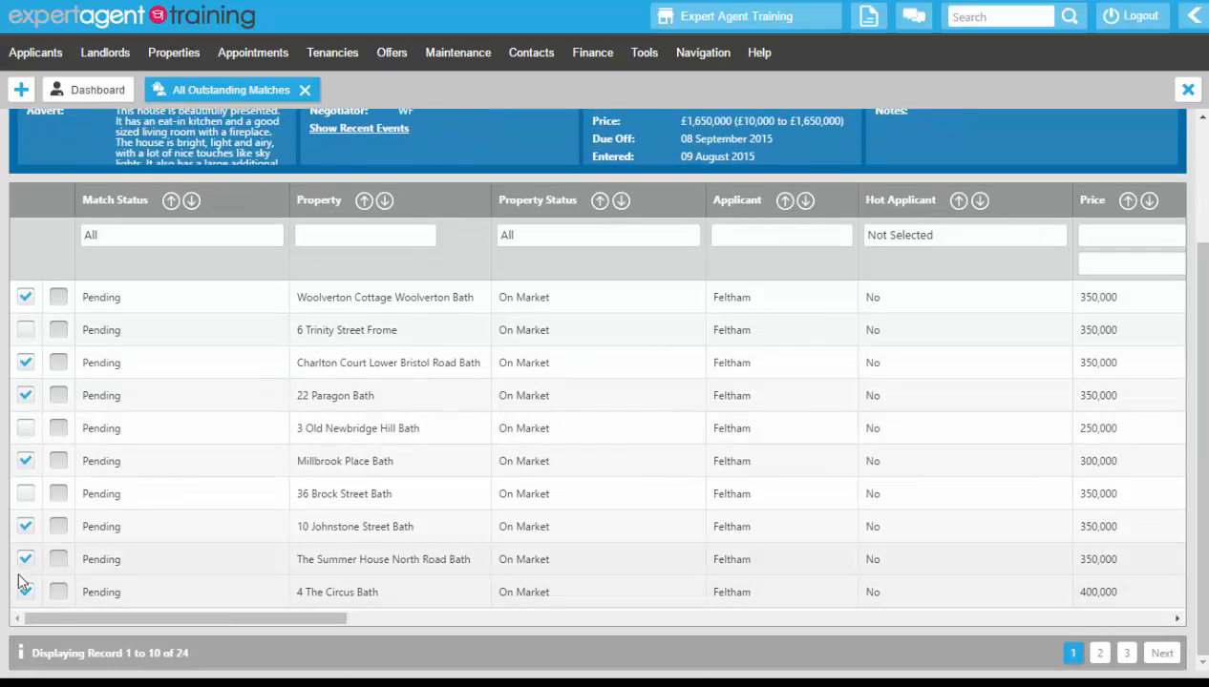
click(1101, 655)
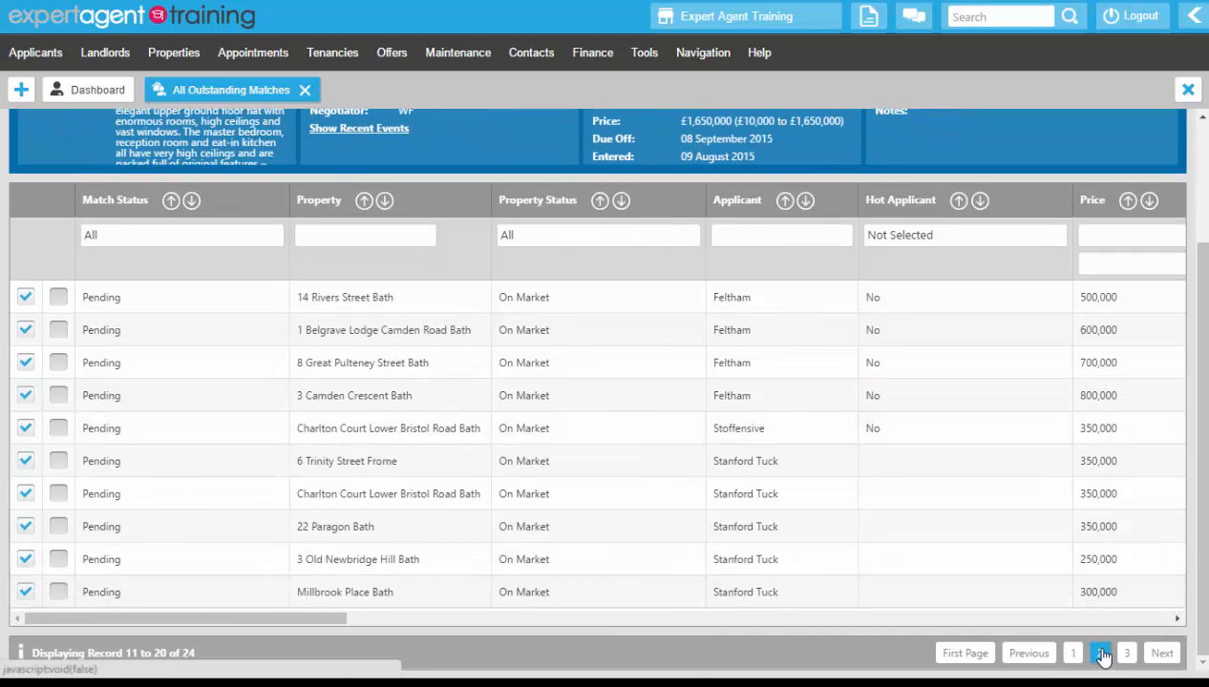
click(26, 330)
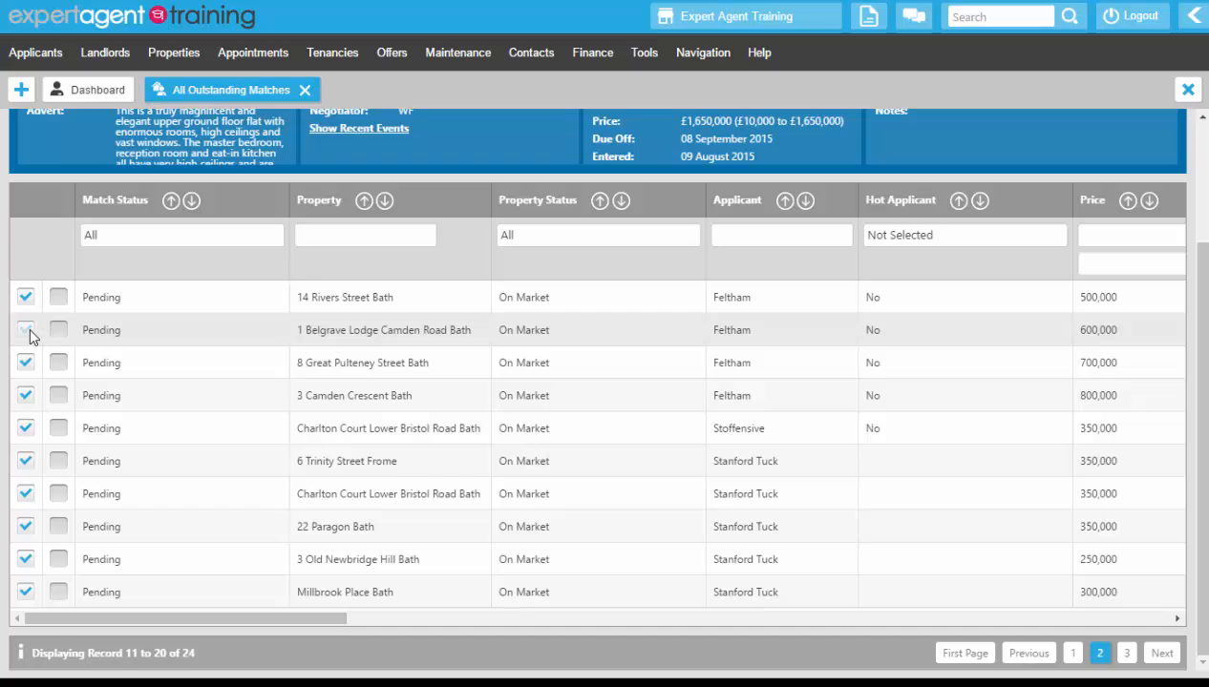
click(26, 560)
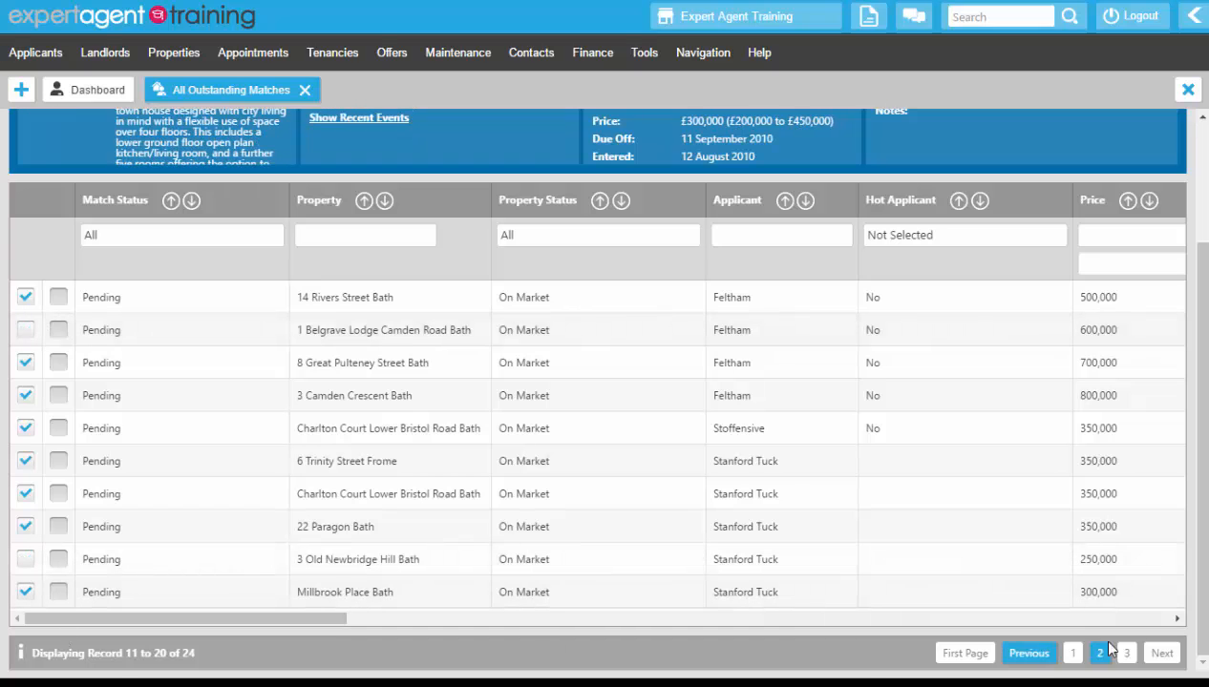
Exclude the second and third matches on page 3 of the outstanding matches.
click(1143, 659)
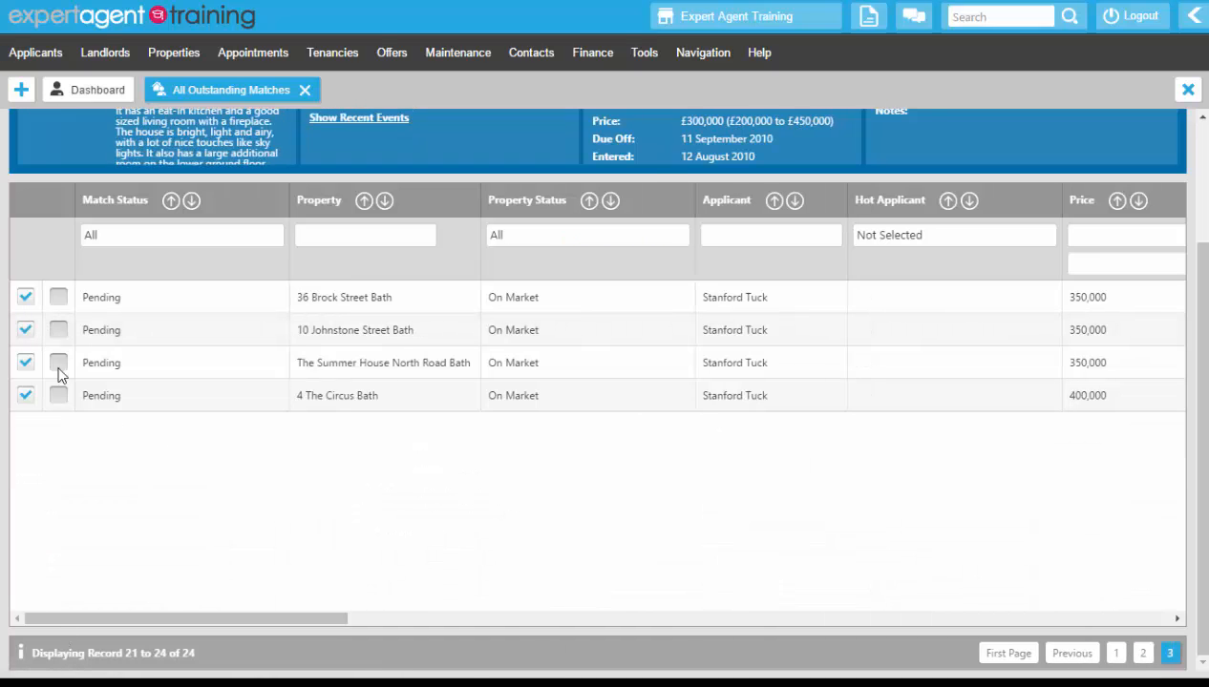
click(26, 329)
click(26, 362)
Reject all the matches excluded across the three pages and look over the refreshed list.
scroll(319, 621, up, 3)
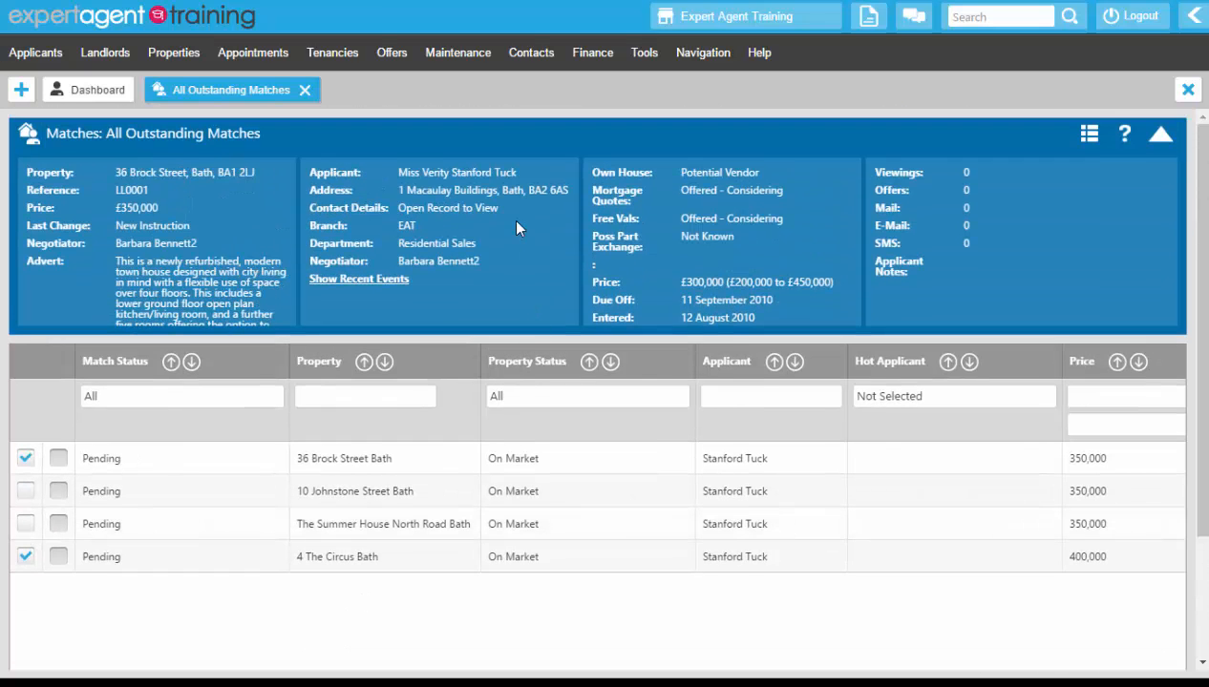
right_click(516, 221)
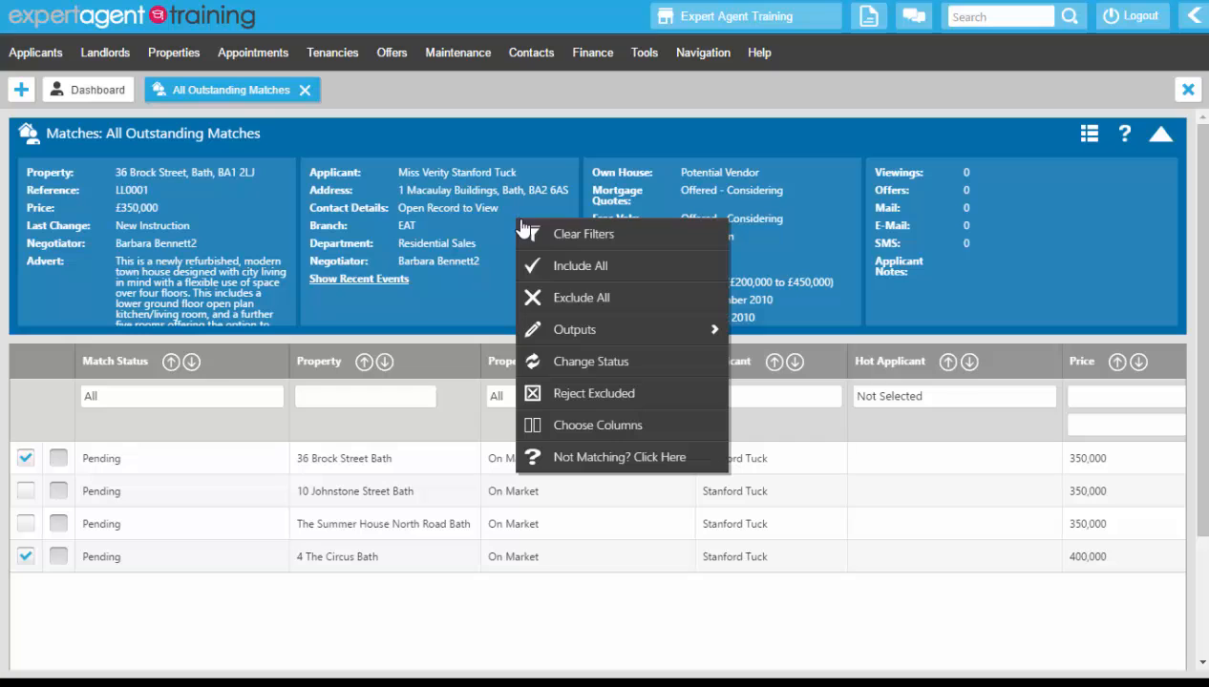
click(679, 404)
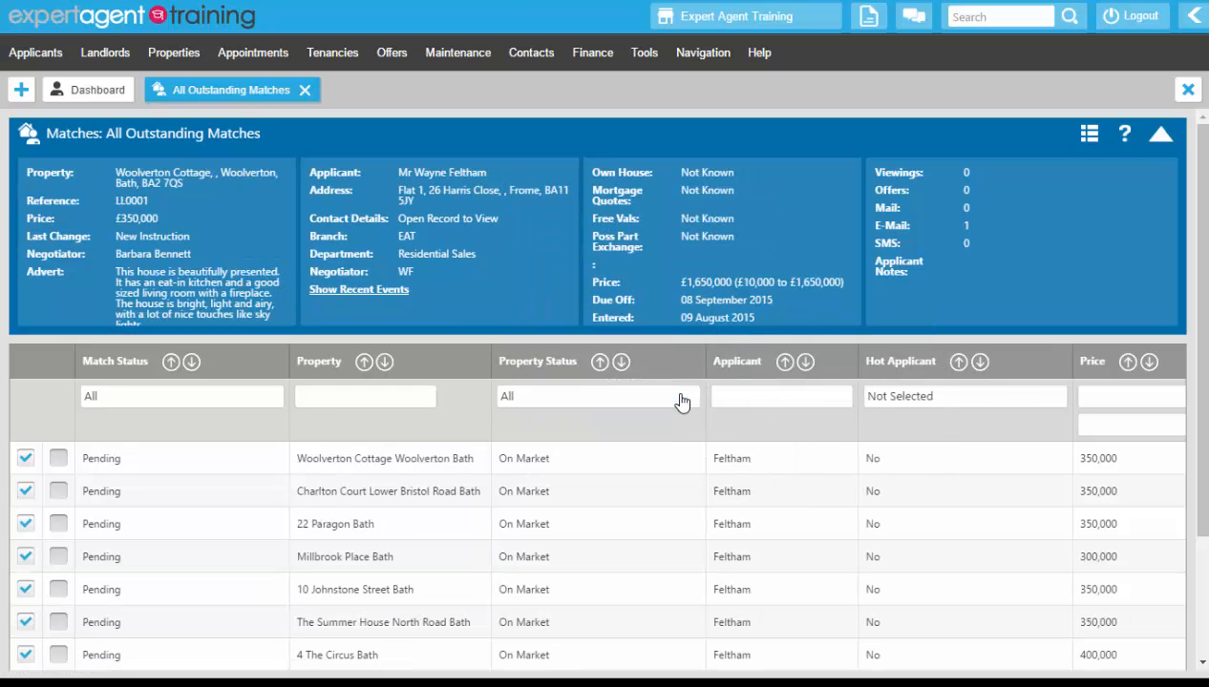
scroll(682, 399, down, 2)
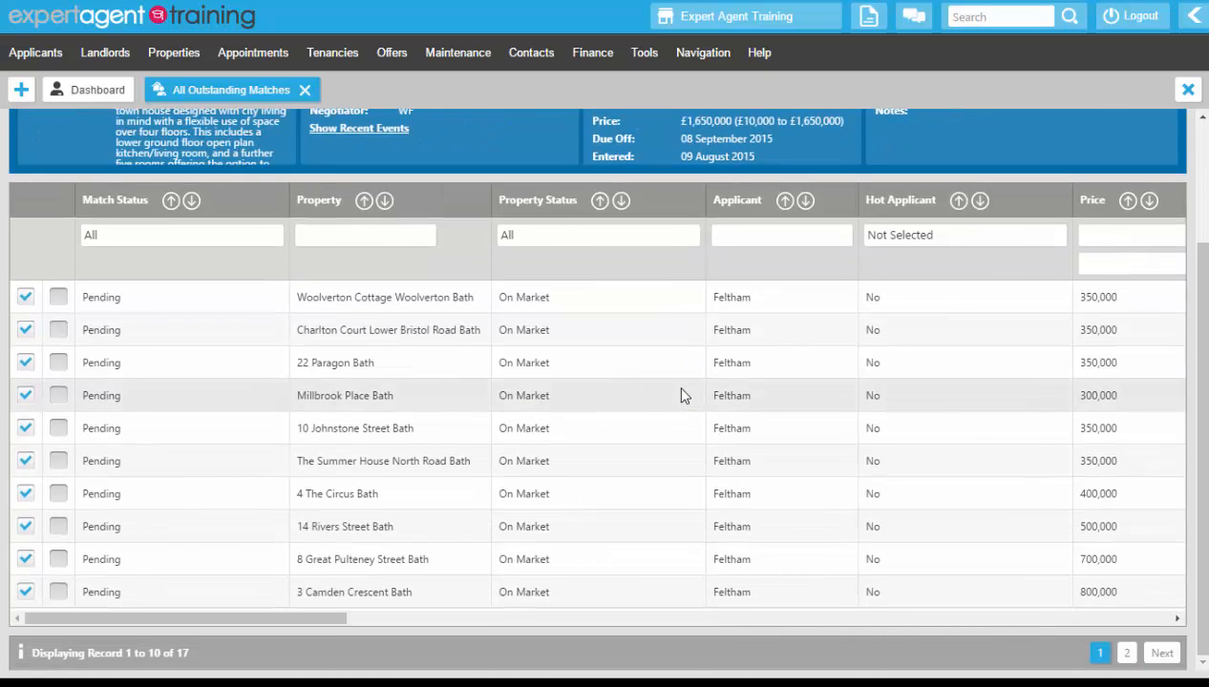
scroll(681, 395, up, 2)
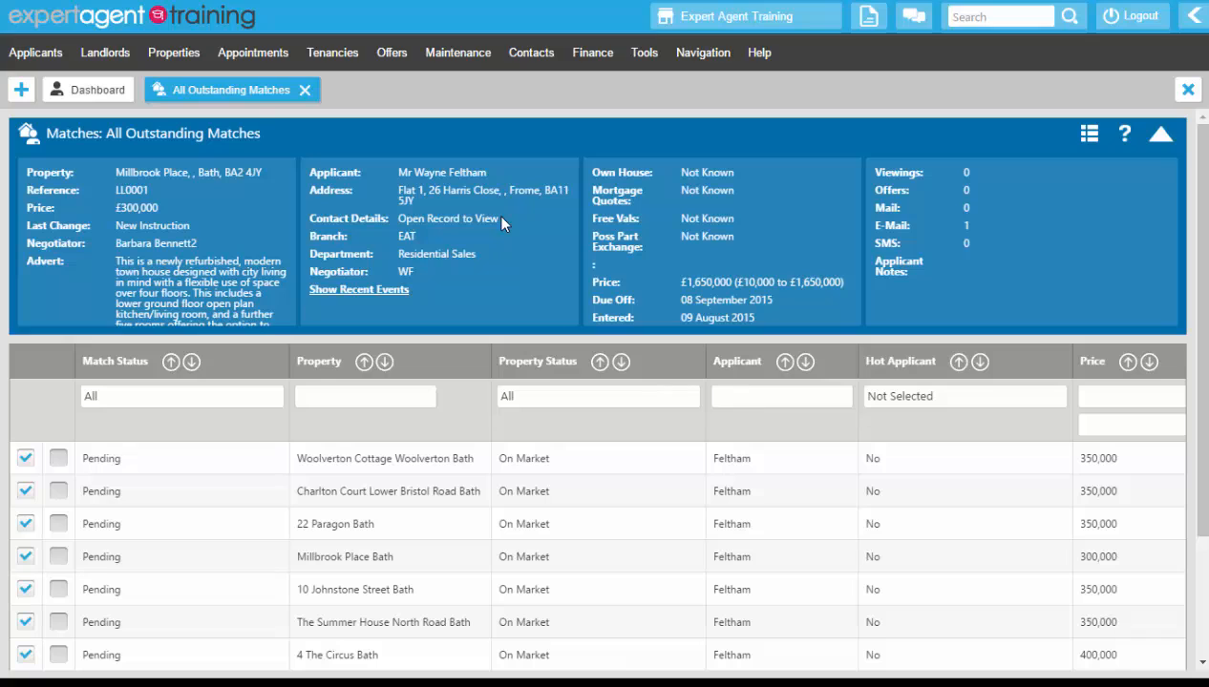
Send the included matches by SMS, keeping the options to mark them as complete and exclude successful matches enabled.
right_click(501, 220)
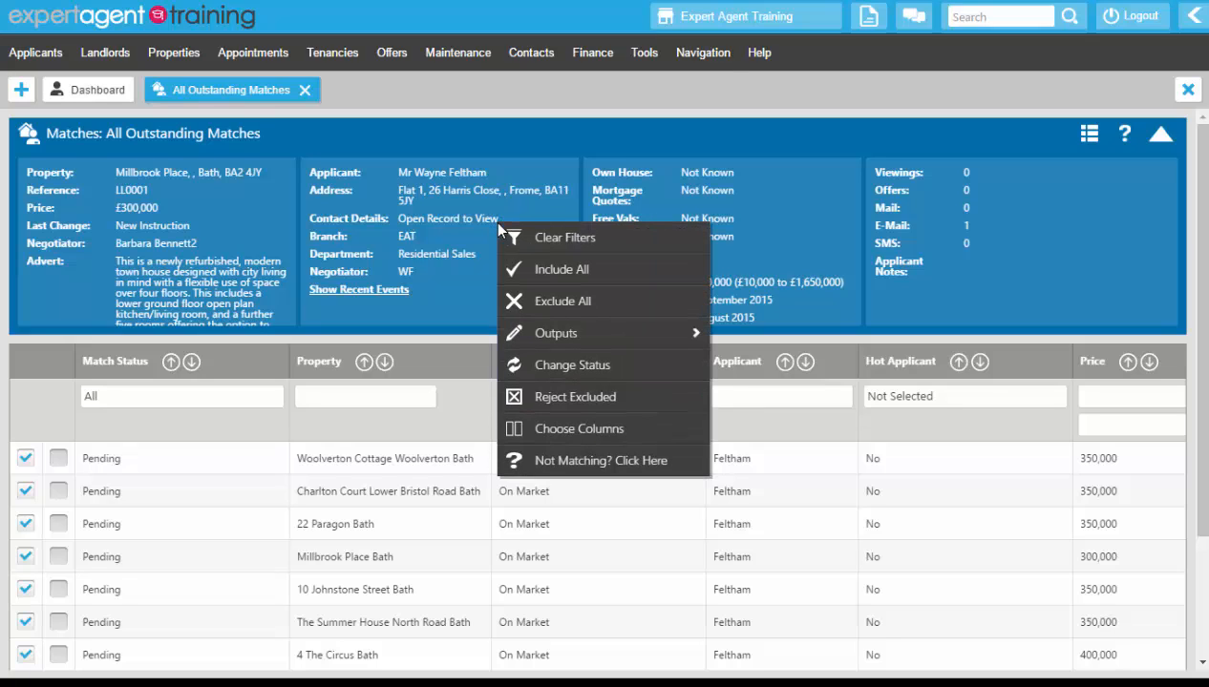
mouse_move(516, 335)
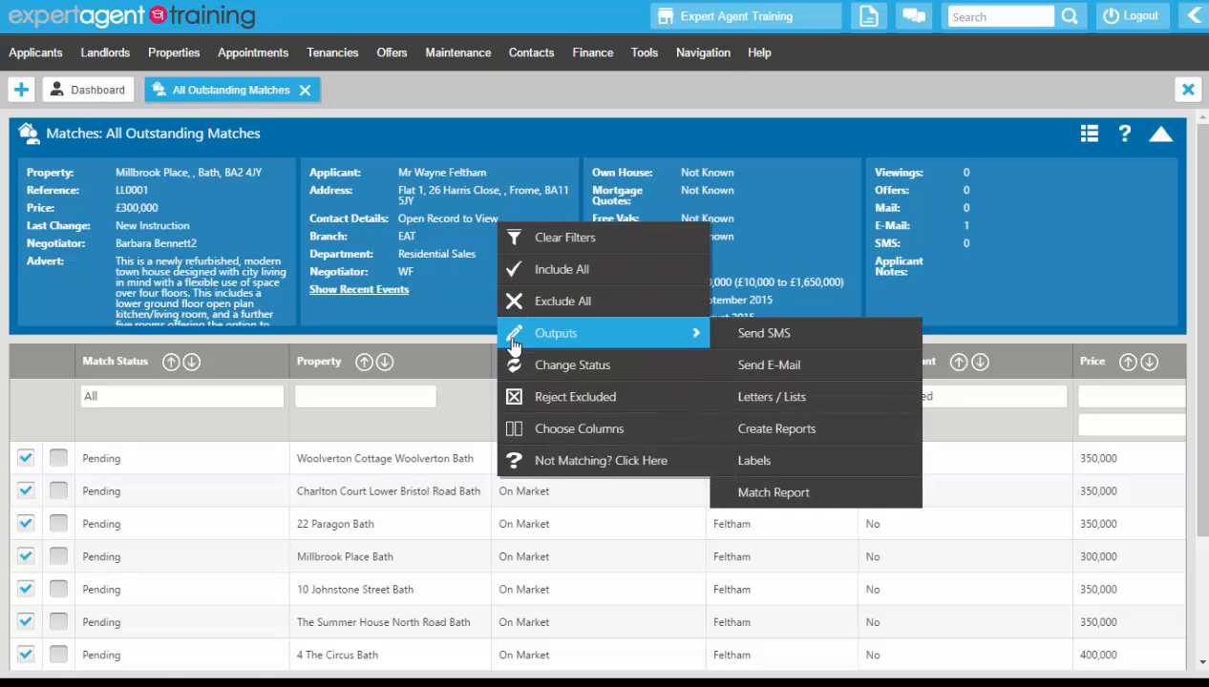
click(865, 343)
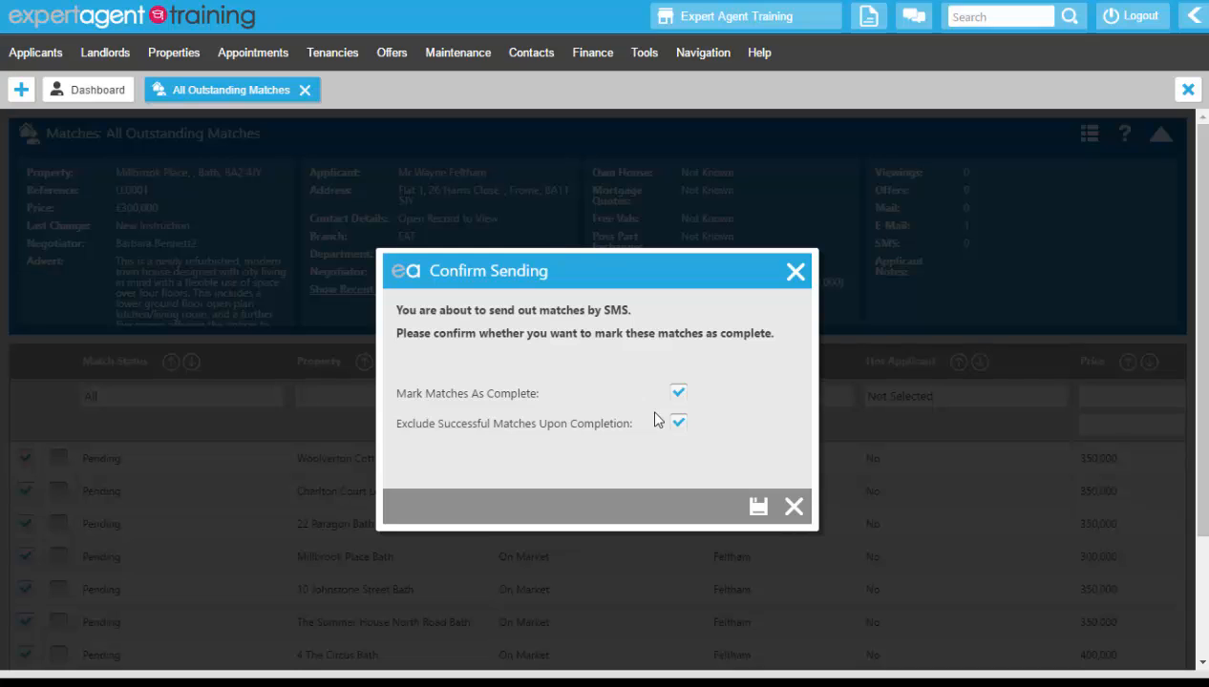
click(757, 507)
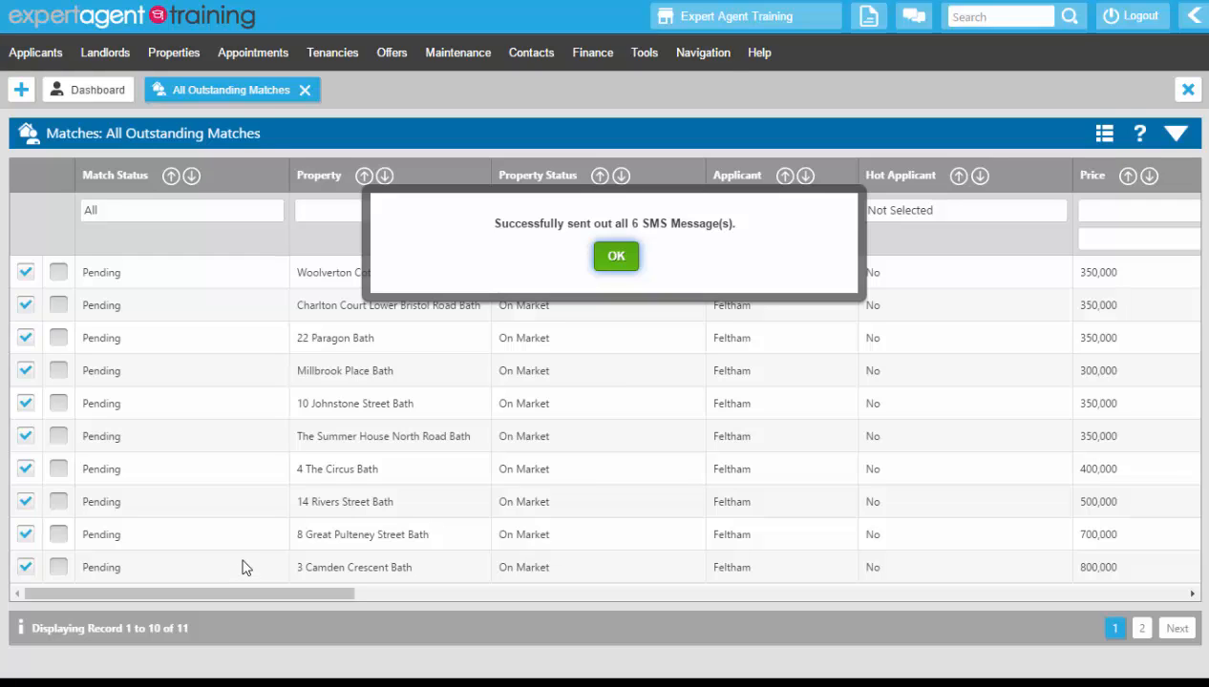
click(619, 258)
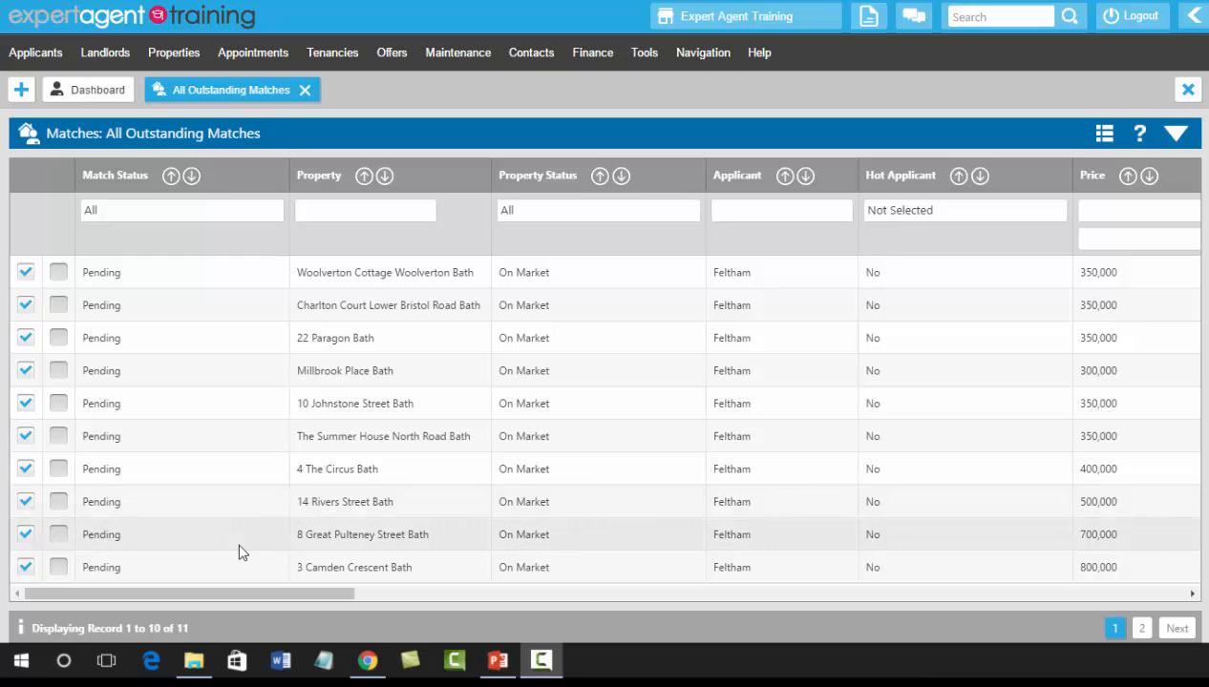
Exclude the third, seventh and tenth matches on the first page of the remaining list.
click(25, 338)
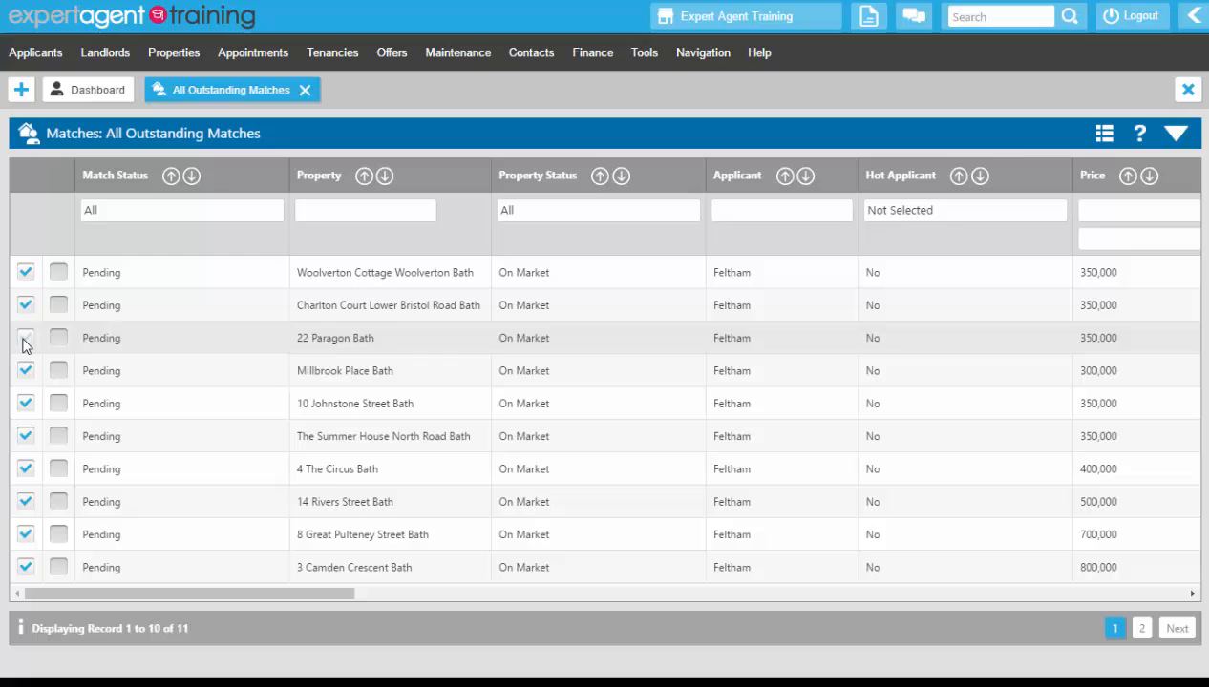
click(26, 469)
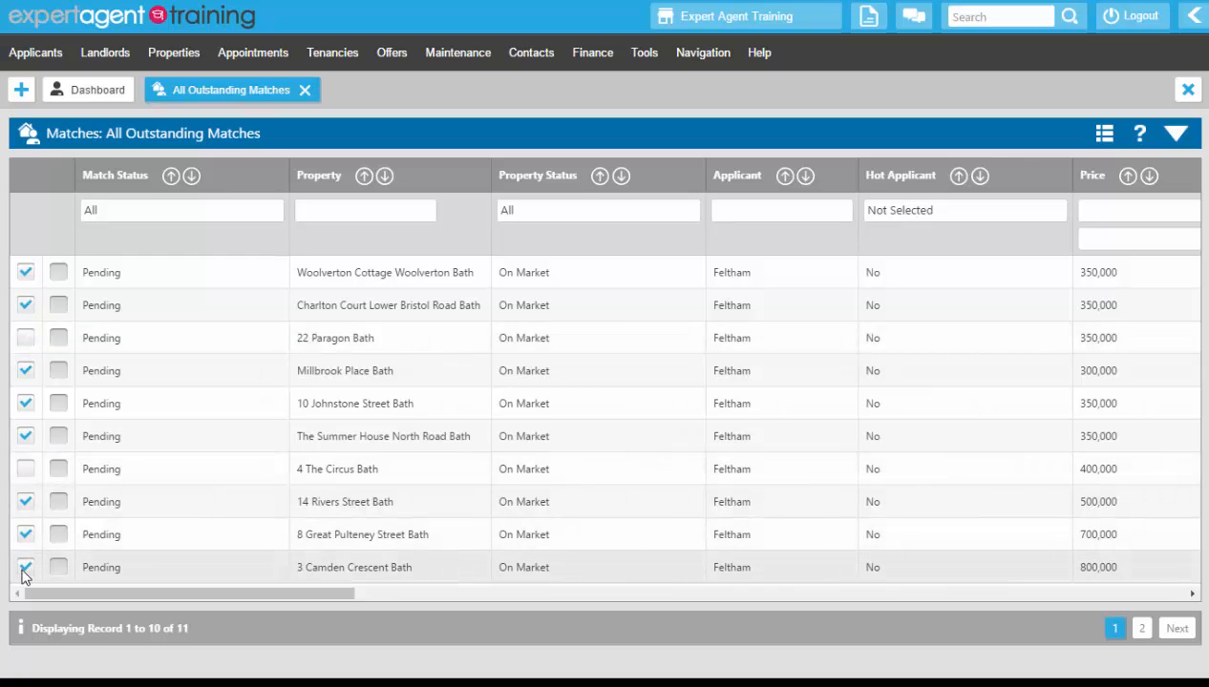
click(26, 567)
Check the match on page 2, keep it included, and reject the three newly excluded matches.
click(1141, 628)
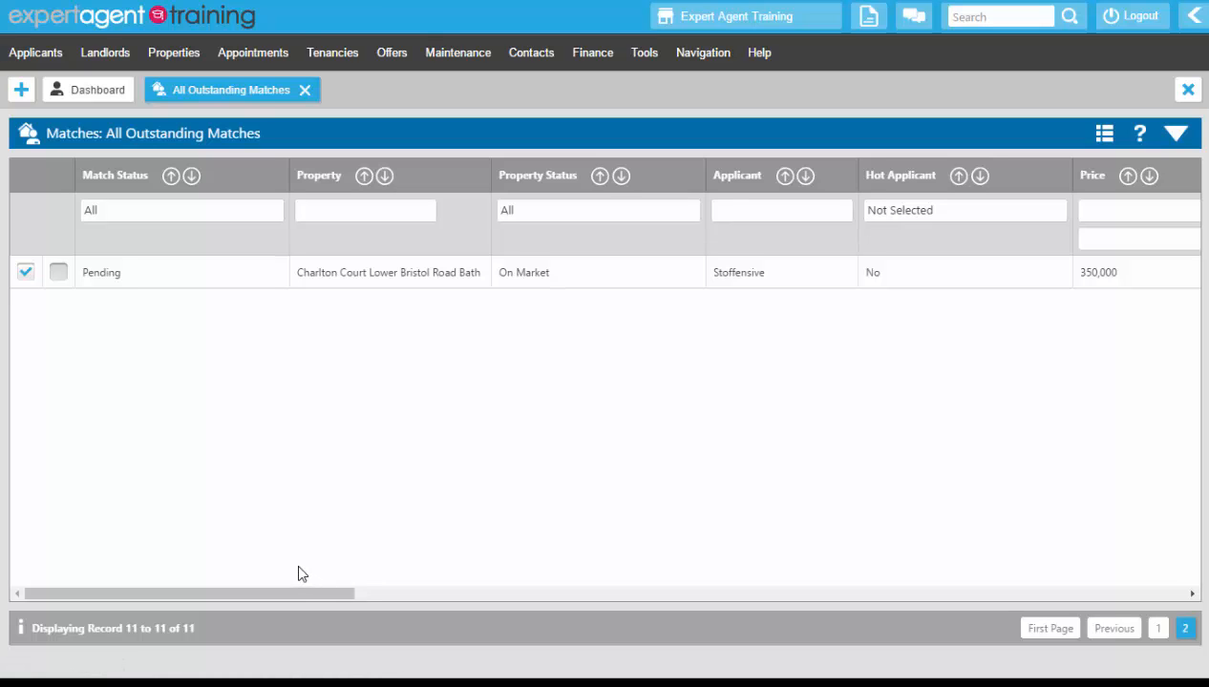
right_click(682, 153)
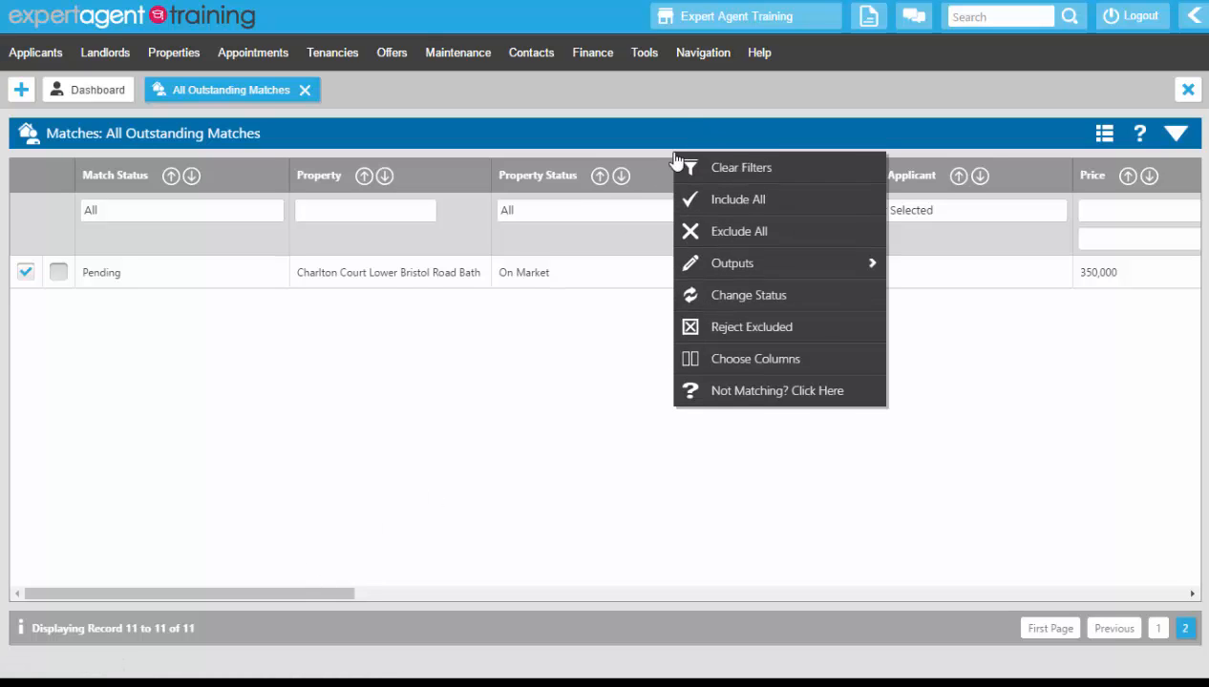
click(687, 328)
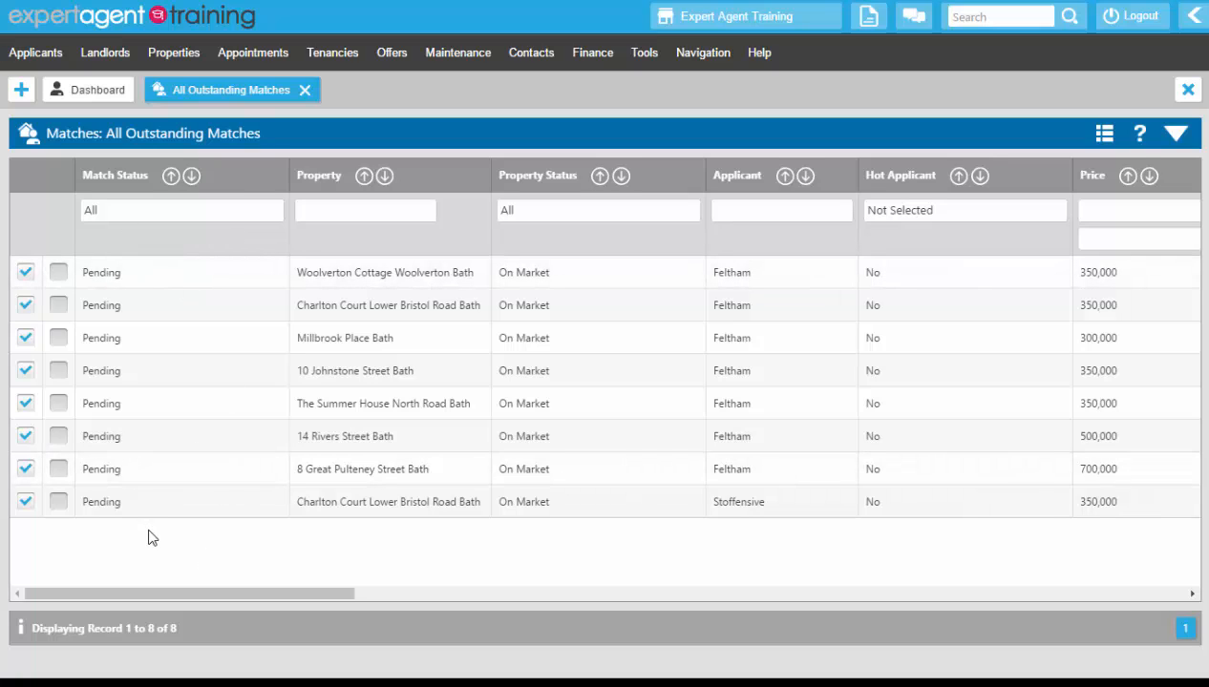
Change the status of all included matches to OK To Post and acknowledge the completed change.
right_click(412, 155)
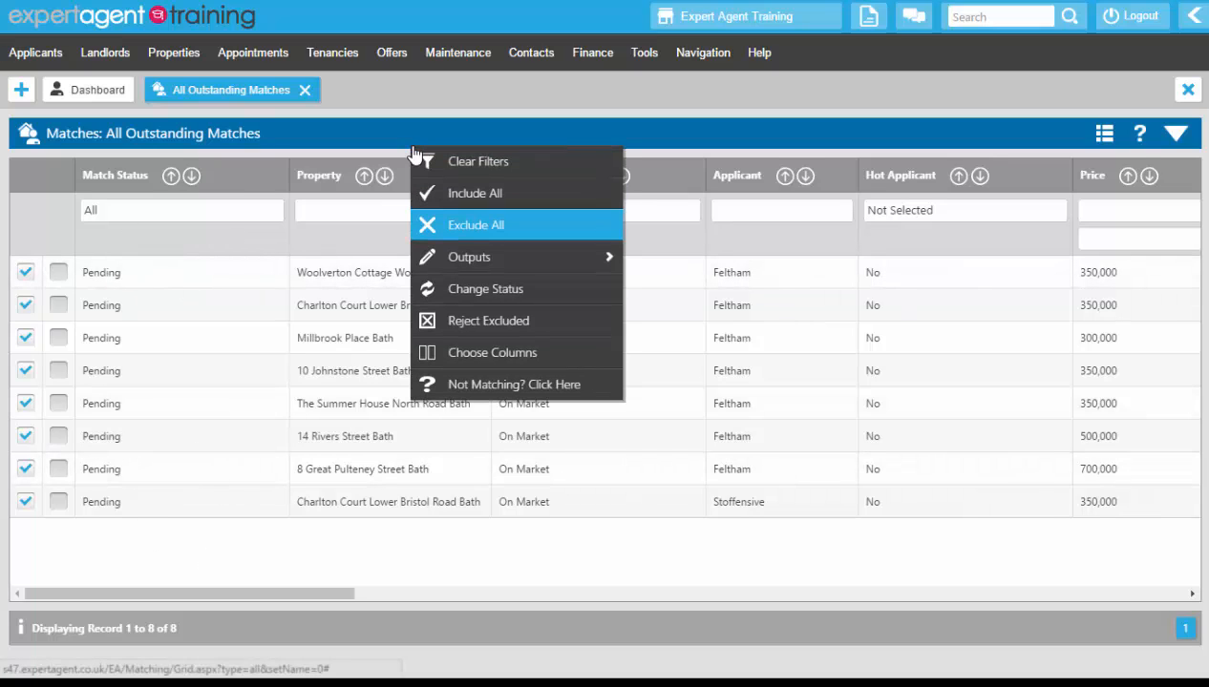
click(427, 290)
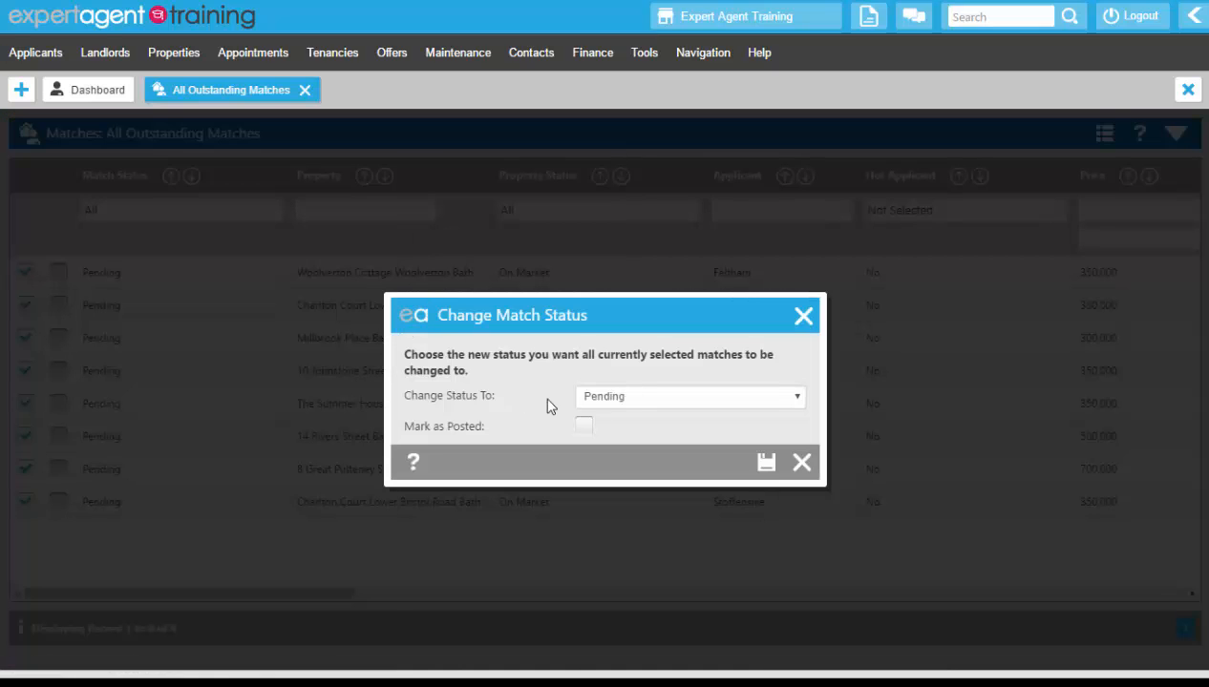
click(636, 398)
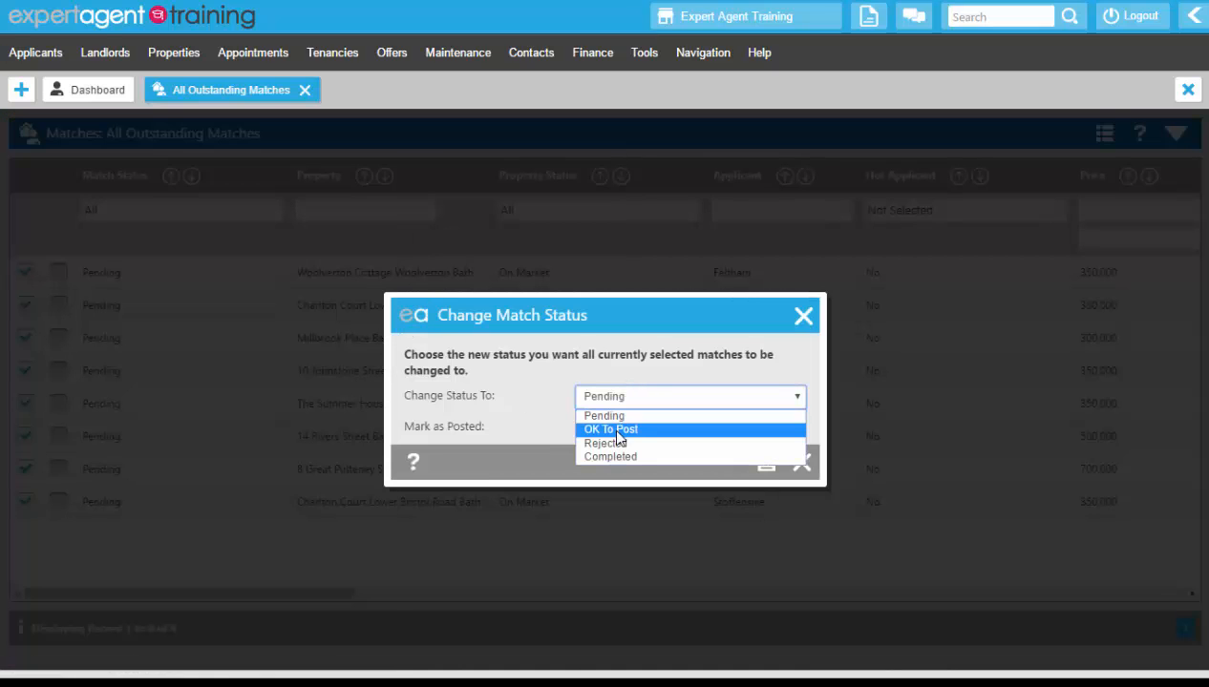
click(617, 430)
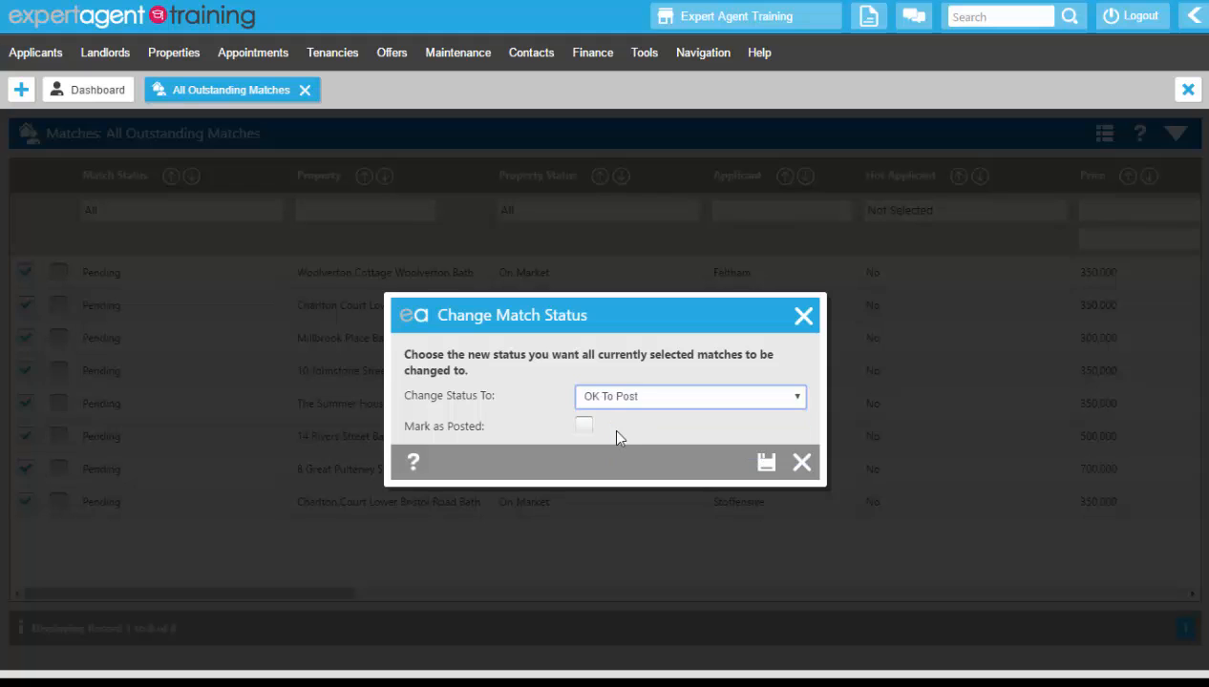
click(766, 464)
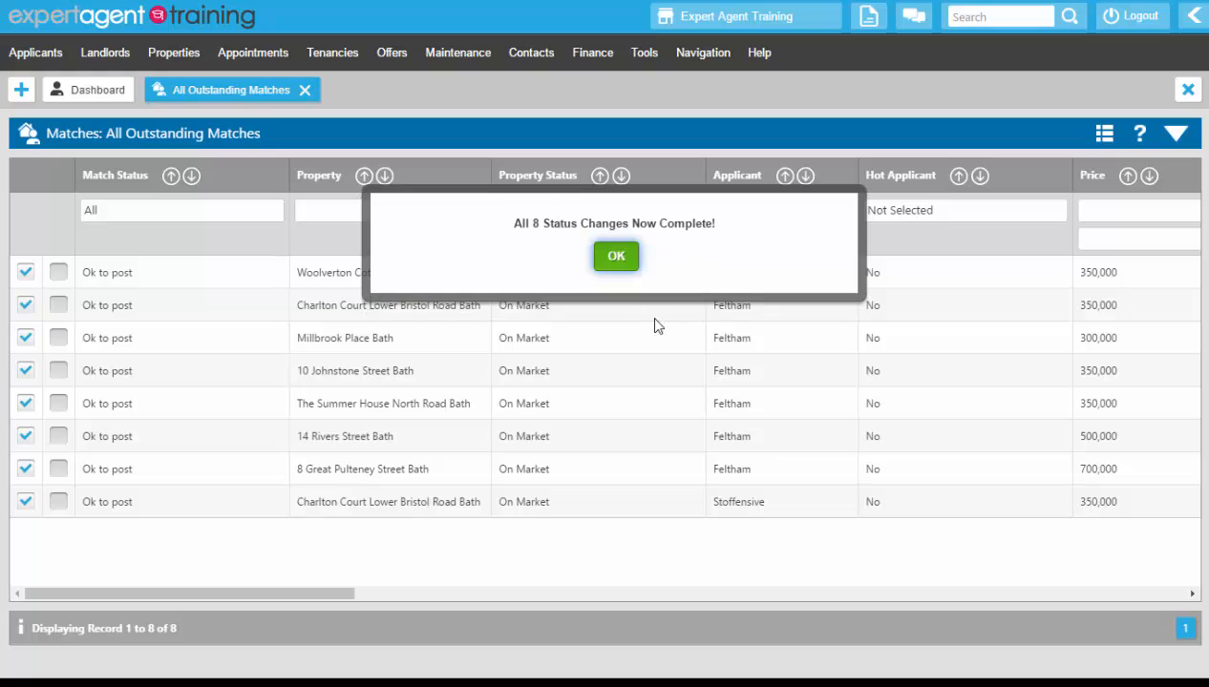
click(620, 265)
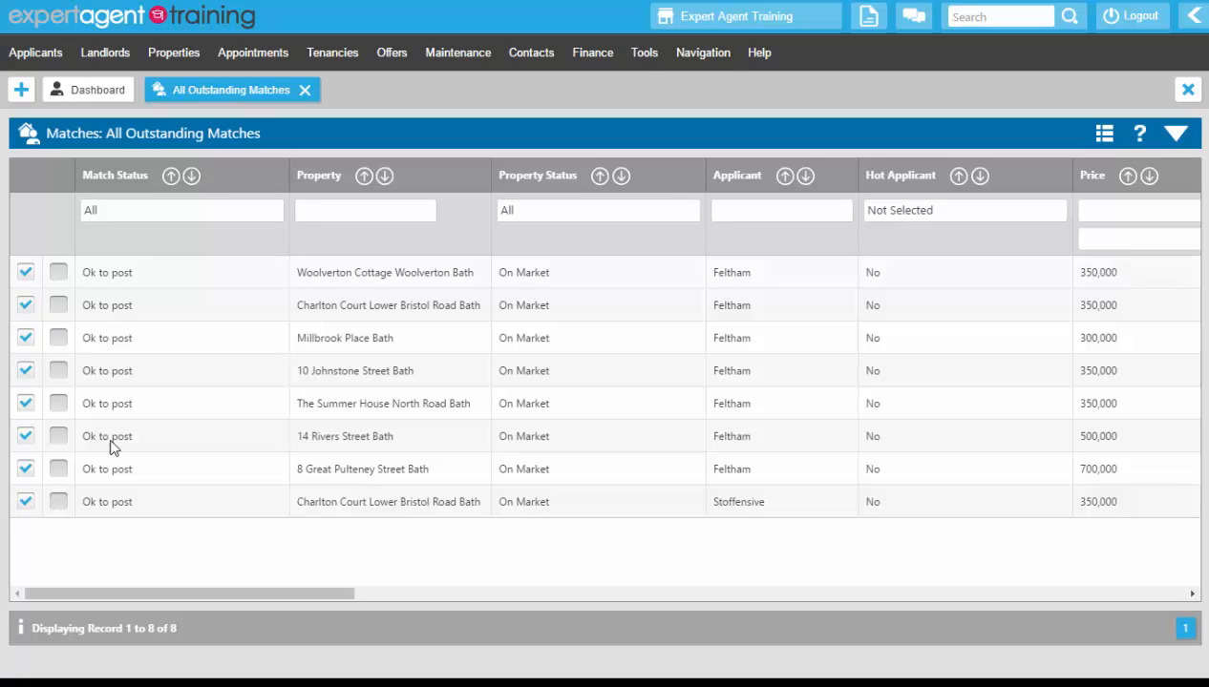
Filter the outstanding matches to show only those with the match status Ok to post.
click(200, 209)
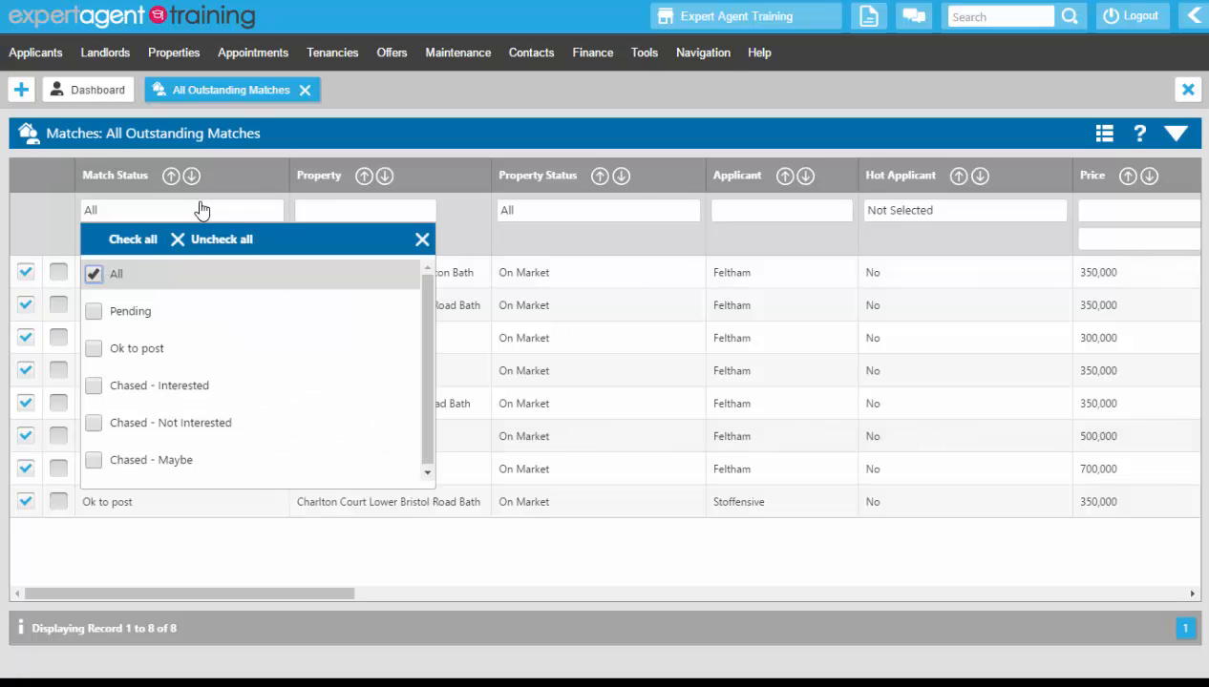
click(92, 274)
click(94, 349)
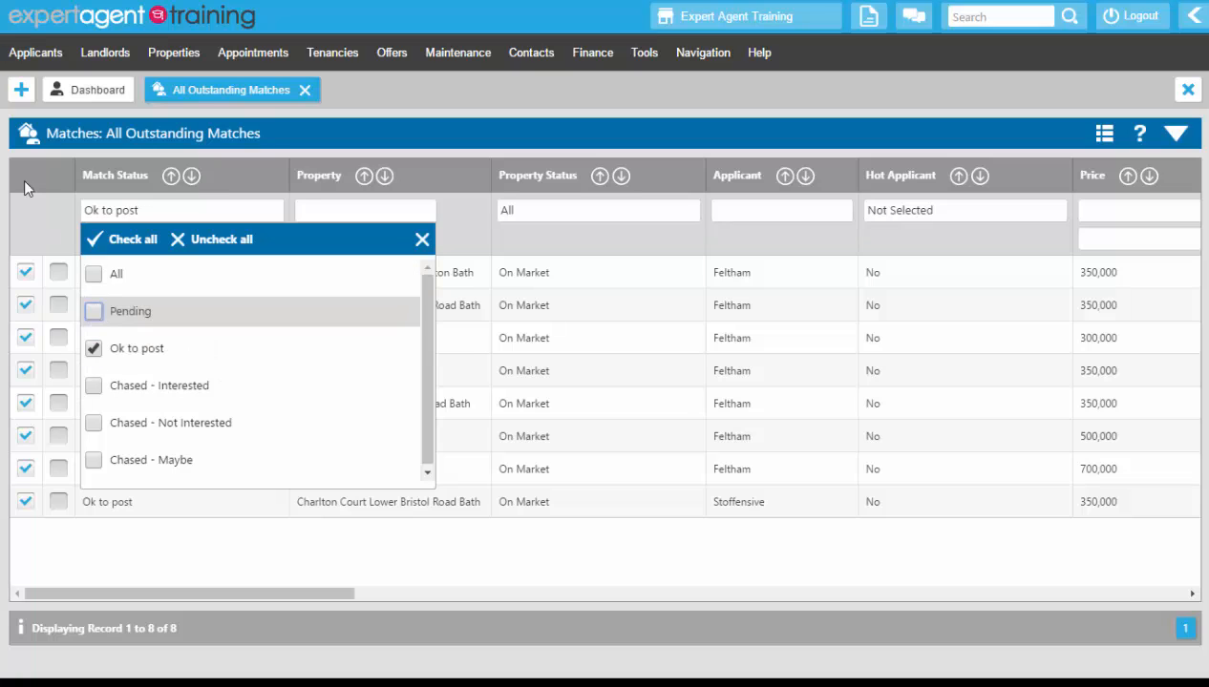
click(24, 182)
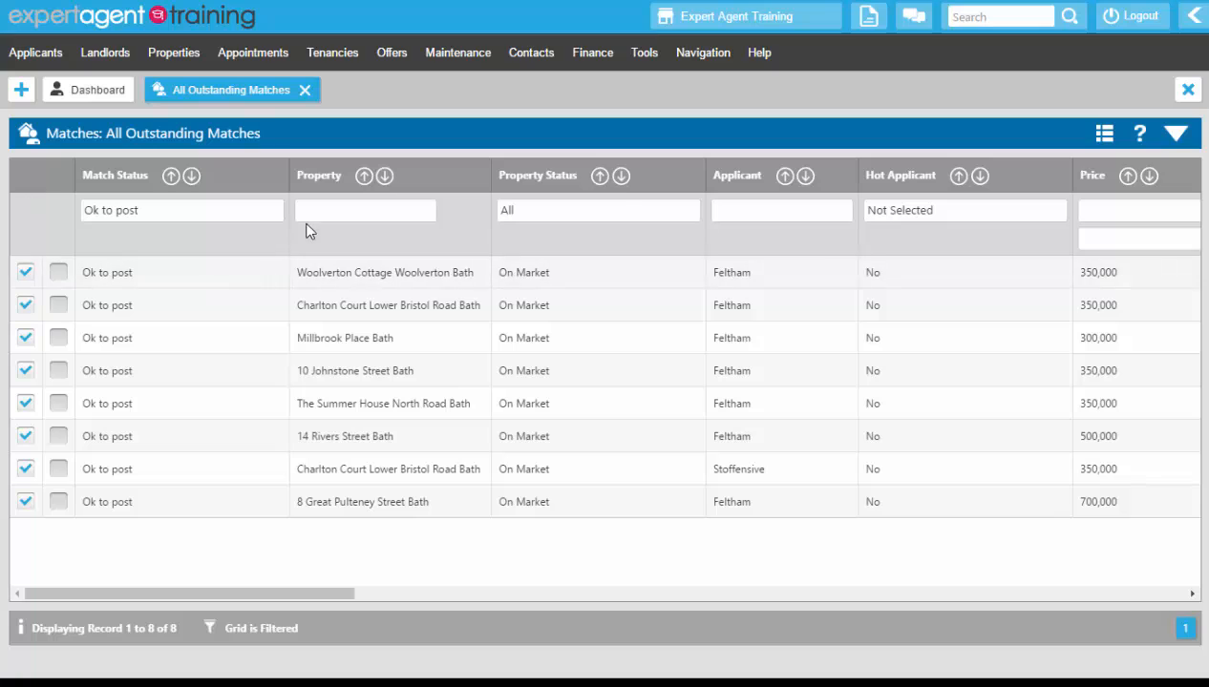
Set up match letters for the included matches with the "Are you still looking?" letter and the "EA Default 4 to a page presentation List" report.
right_click(411, 162)
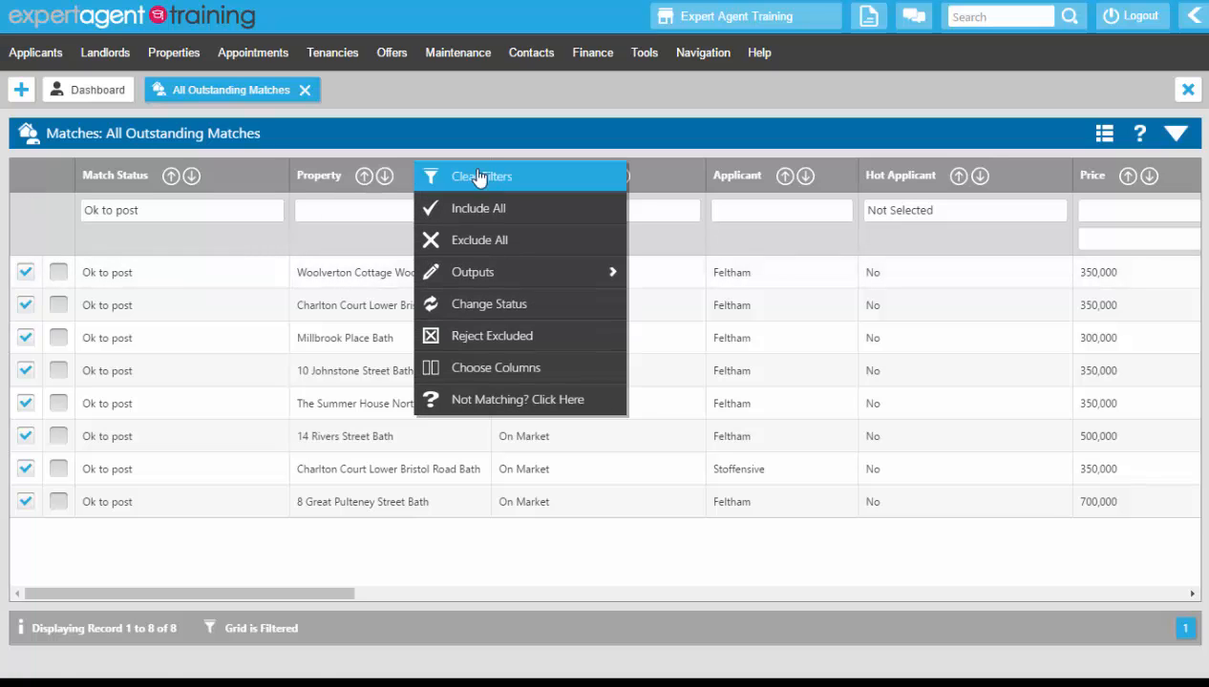
mouse_move(501, 277)
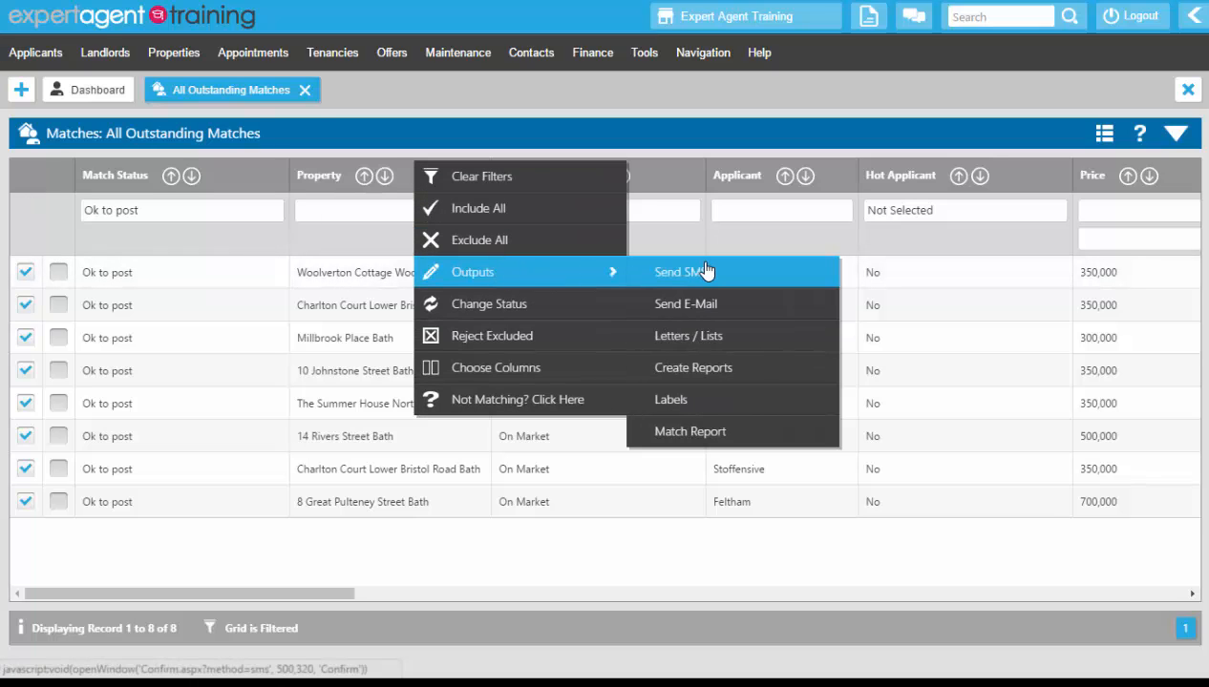
click(703, 352)
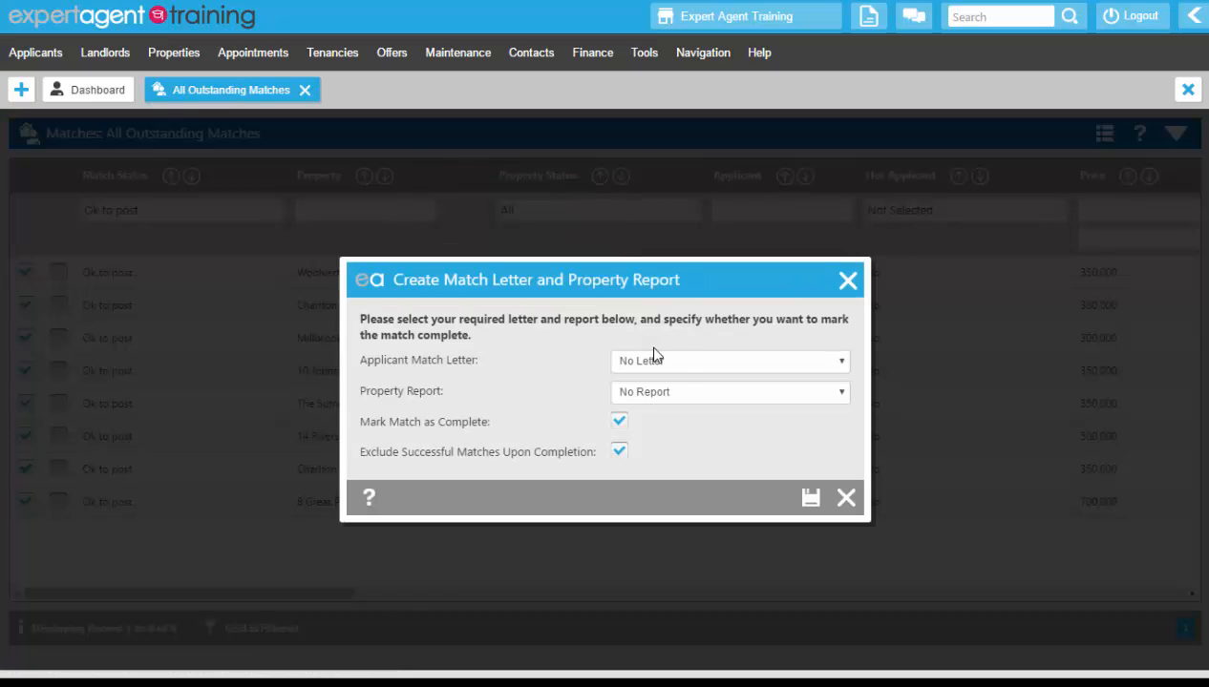
click(676, 365)
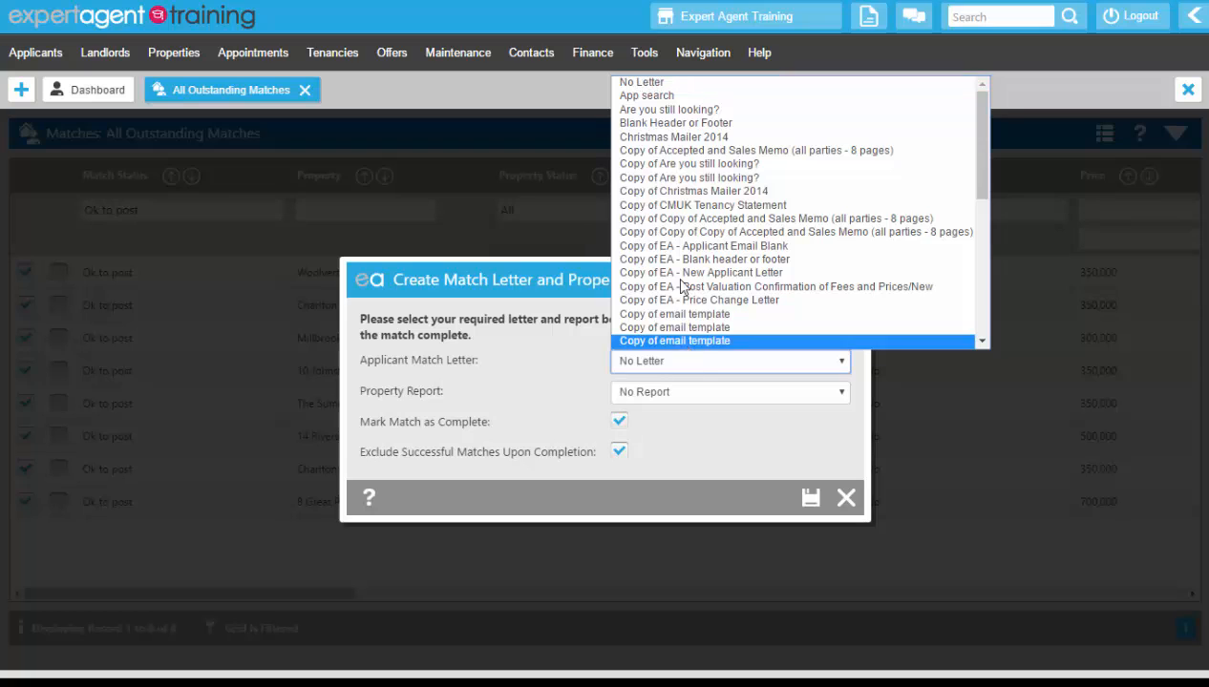
click(645, 109)
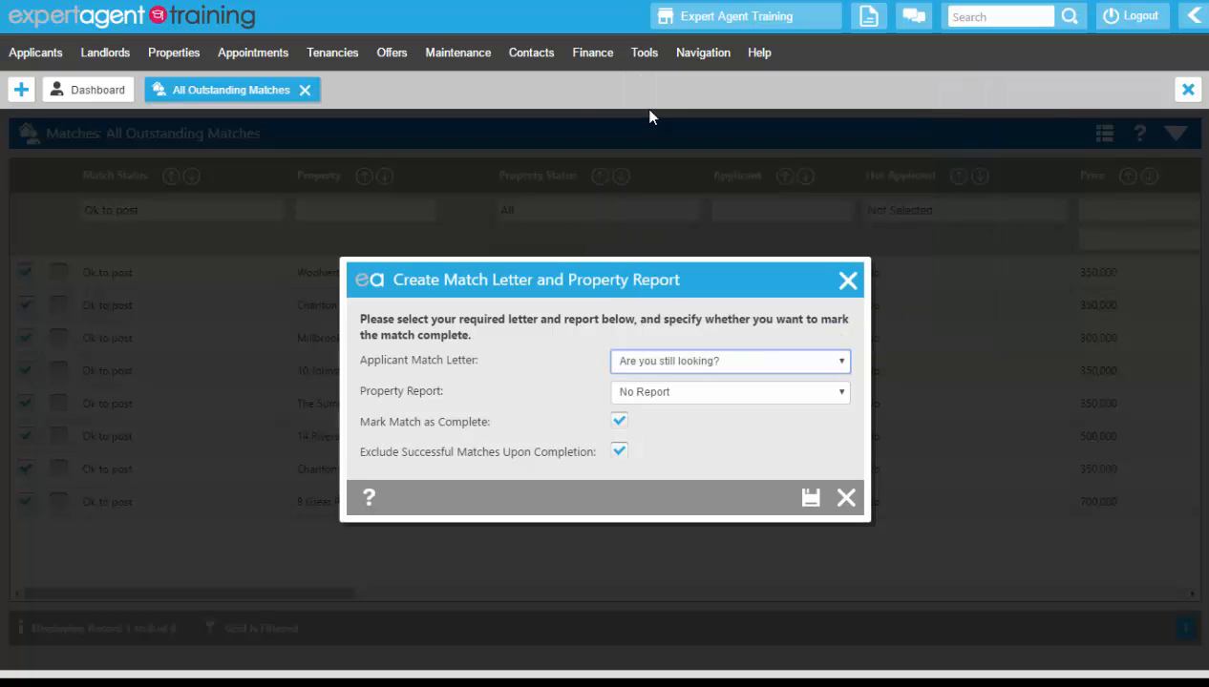
click(700, 395)
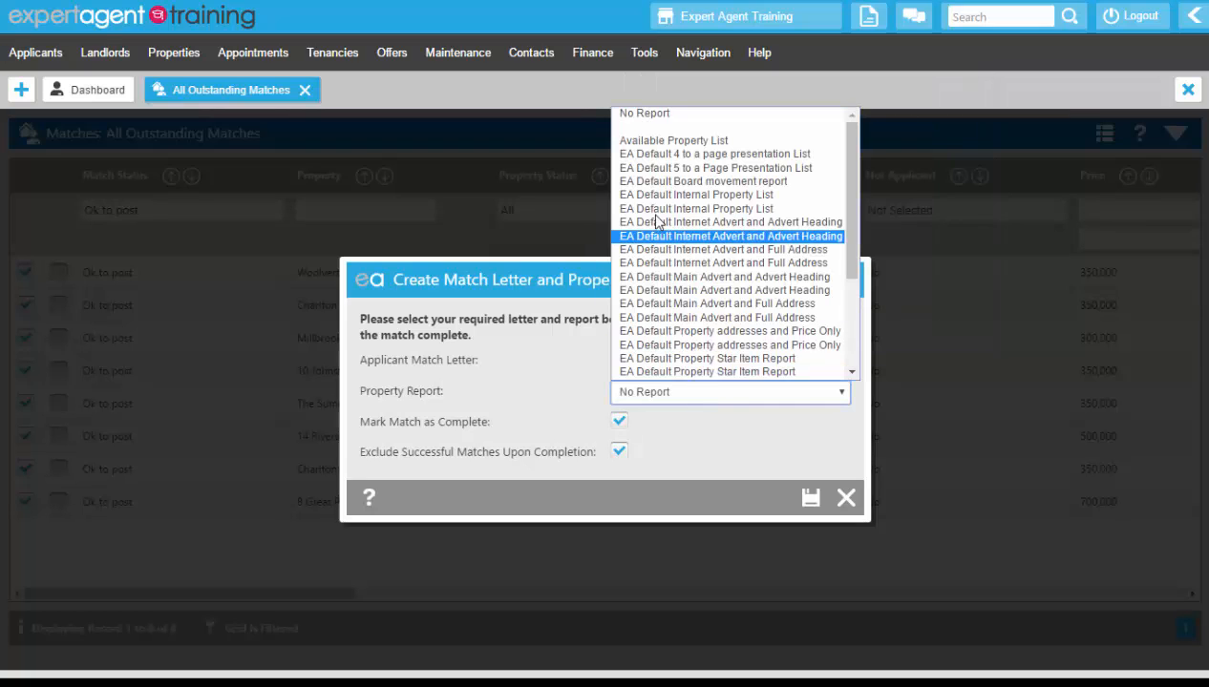
click(649, 155)
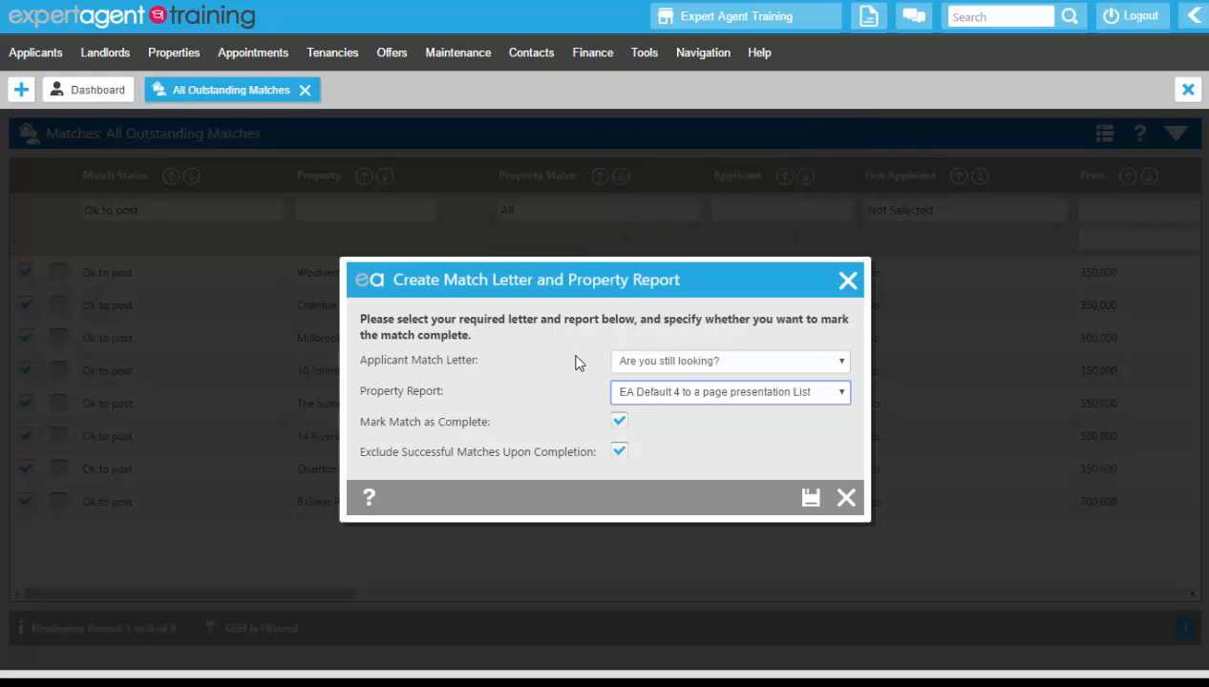
Turn off marking the matches as complete and generate the match letters with the property report.
click(583, 406)
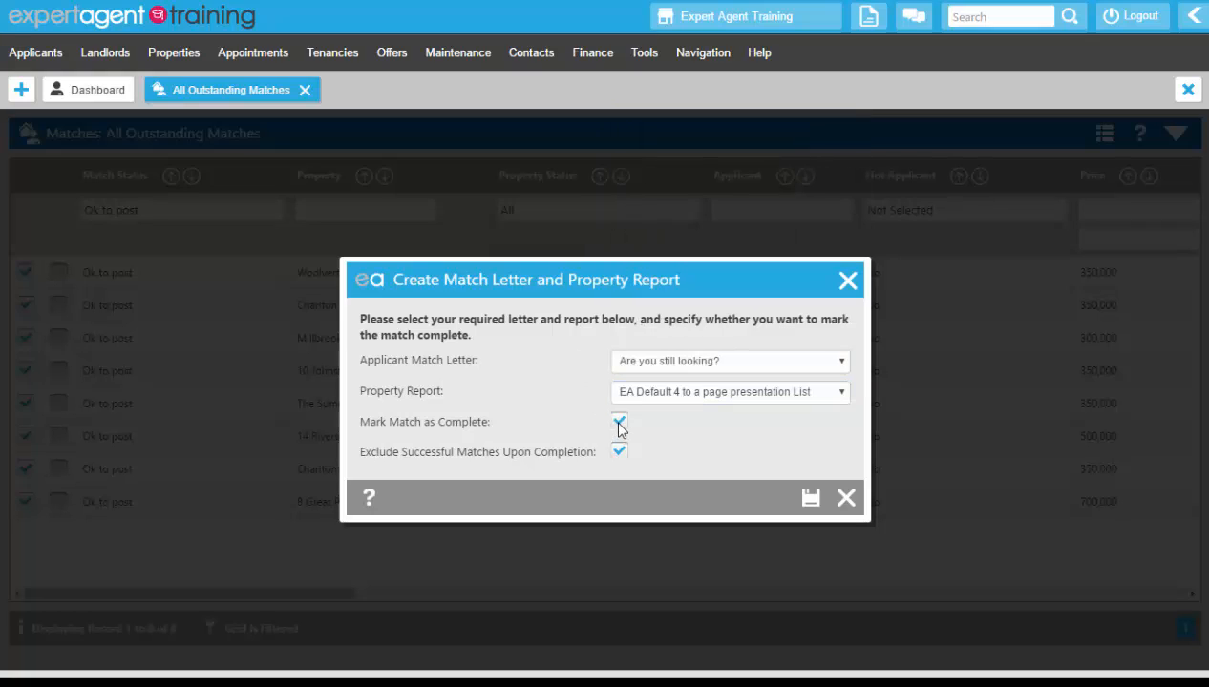
click(618, 423)
click(810, 498)
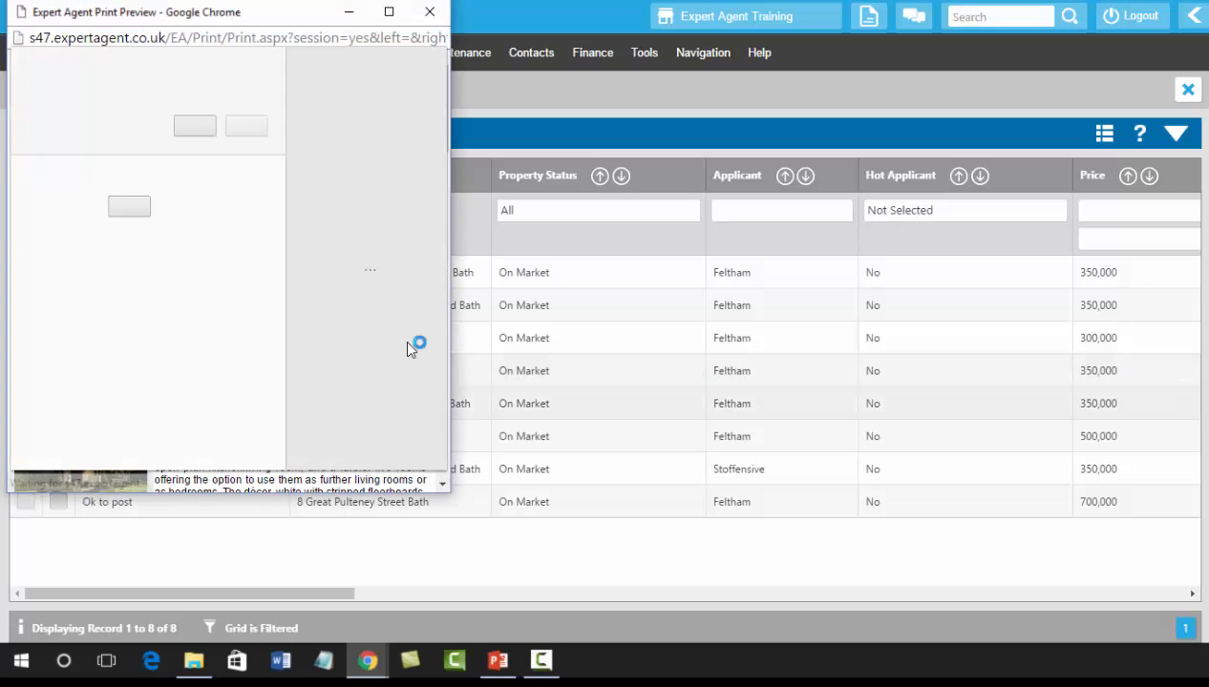
Review the applicants' letters and property listings in the enlarged print preview, then close the preview.
click(388, 12)
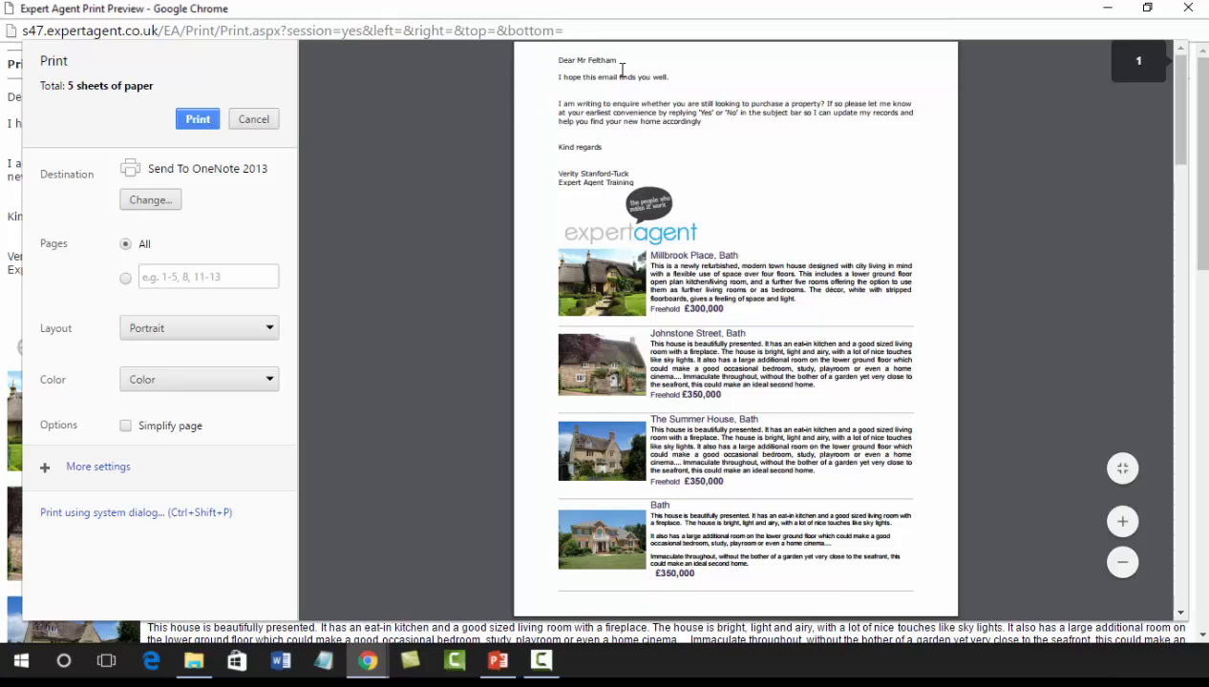
scroll(808, 264, down, 5)
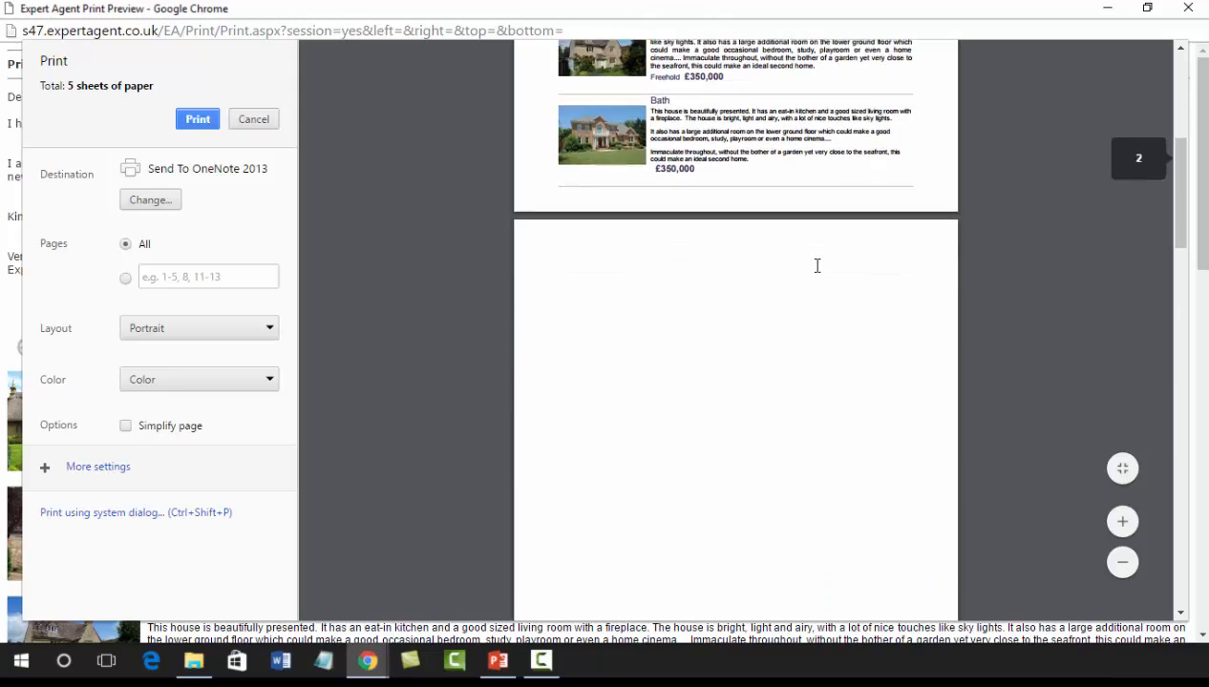
scroll(818, 268, down, 10)
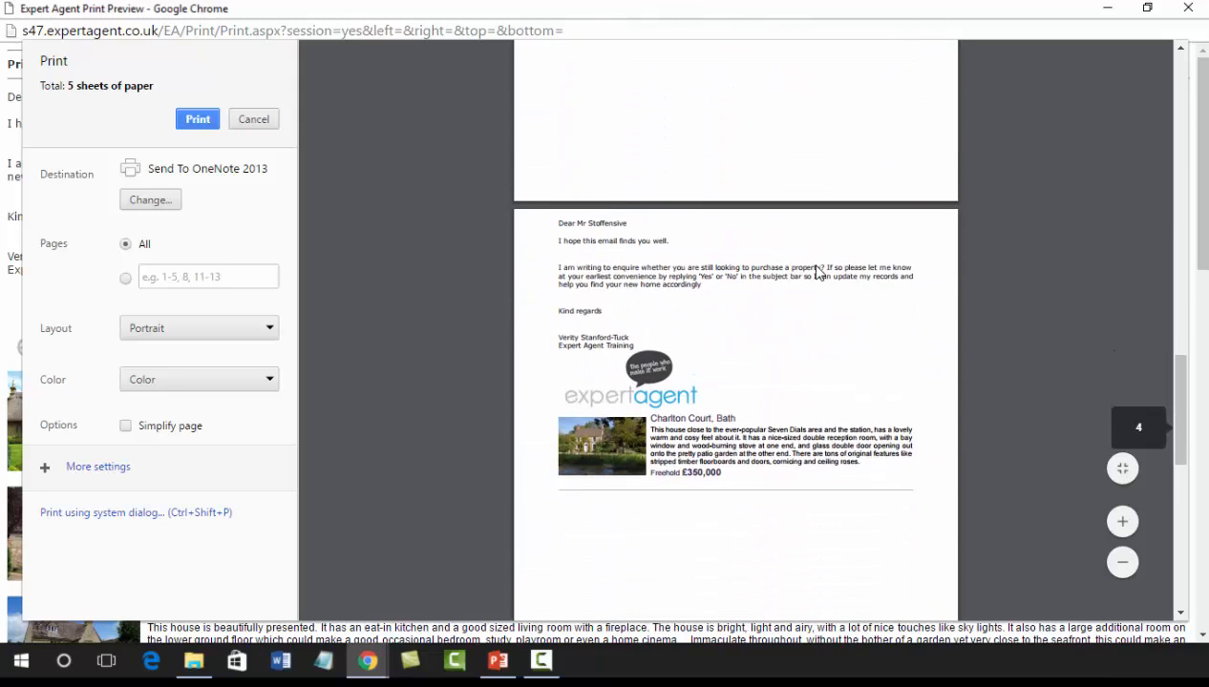
scroll(817, 272, down, 4)
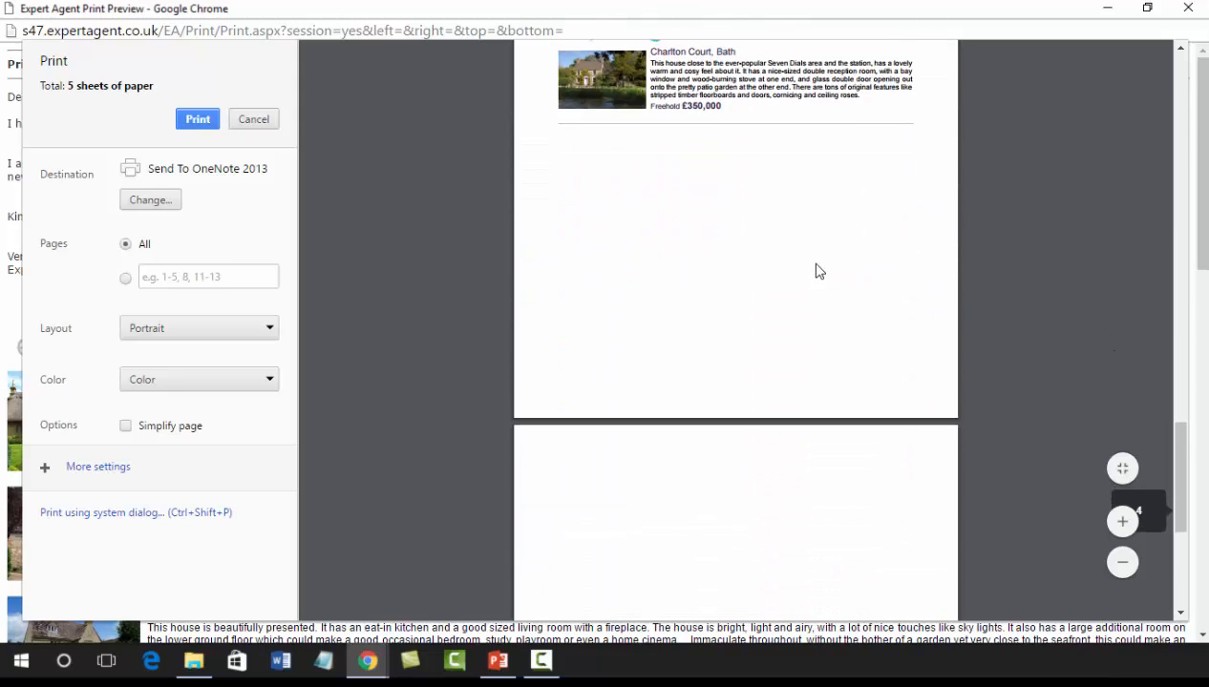
scroll(816, 271, up, 2)
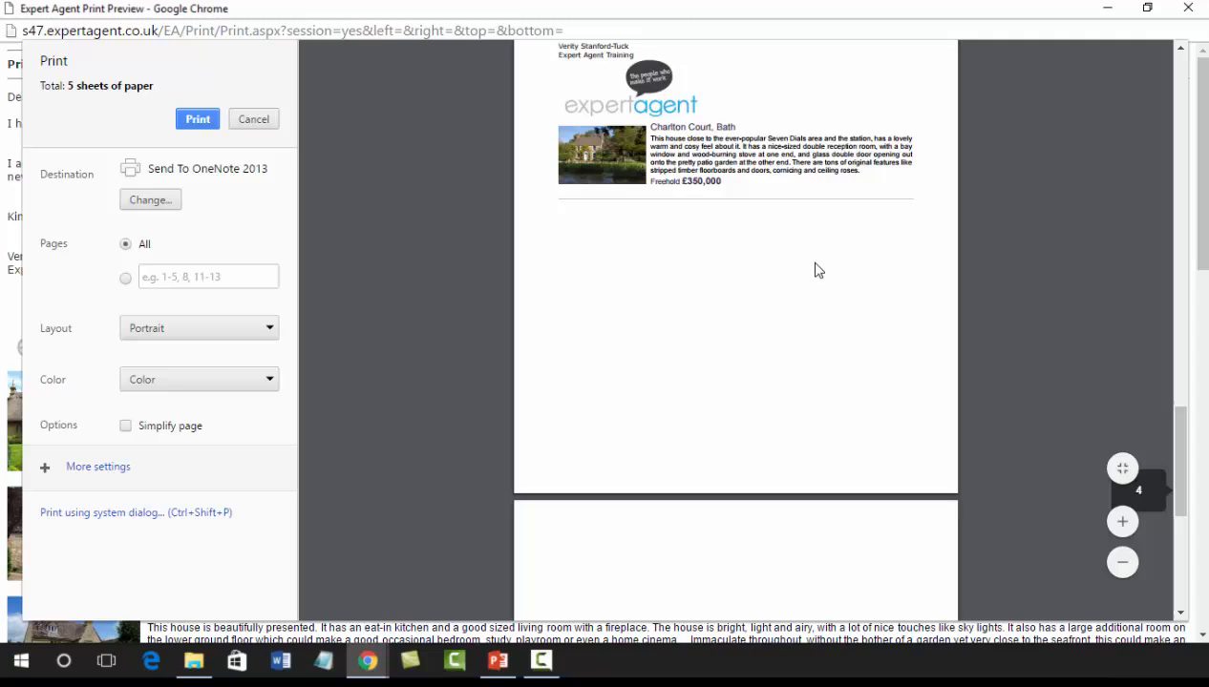
click(198, 123)
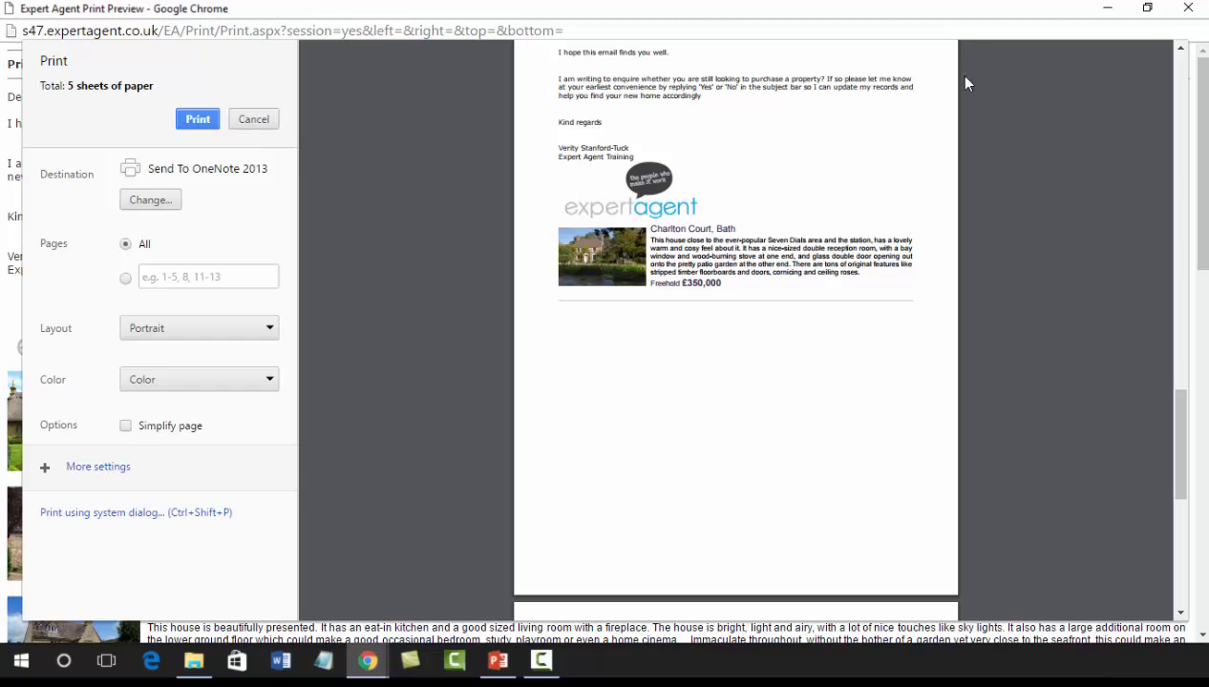
click(1189, 12)
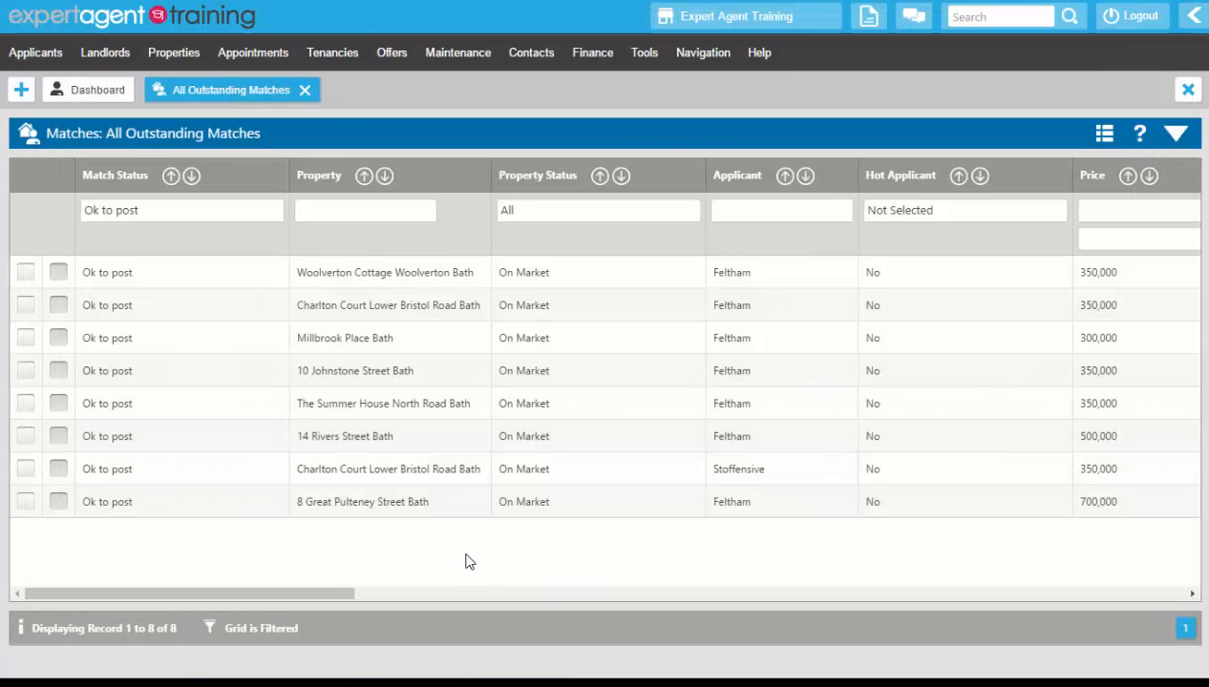
Include all the matches in the filtered list again.
right_click(513, 152)
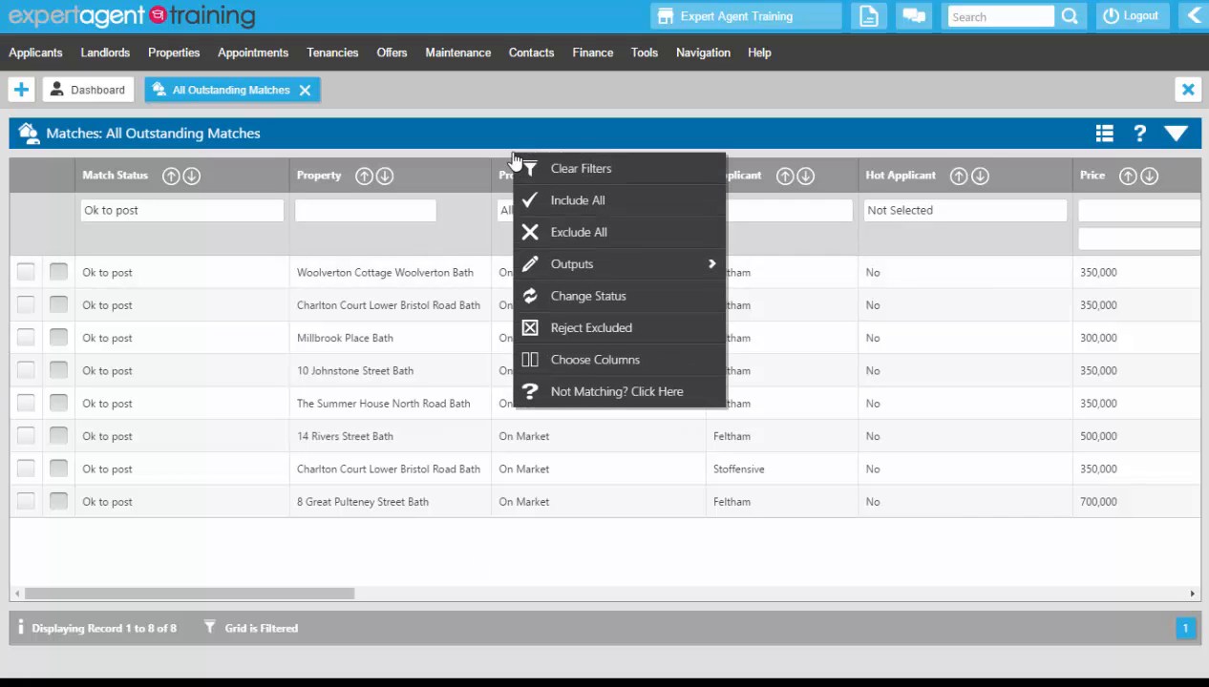
click(534, 205)
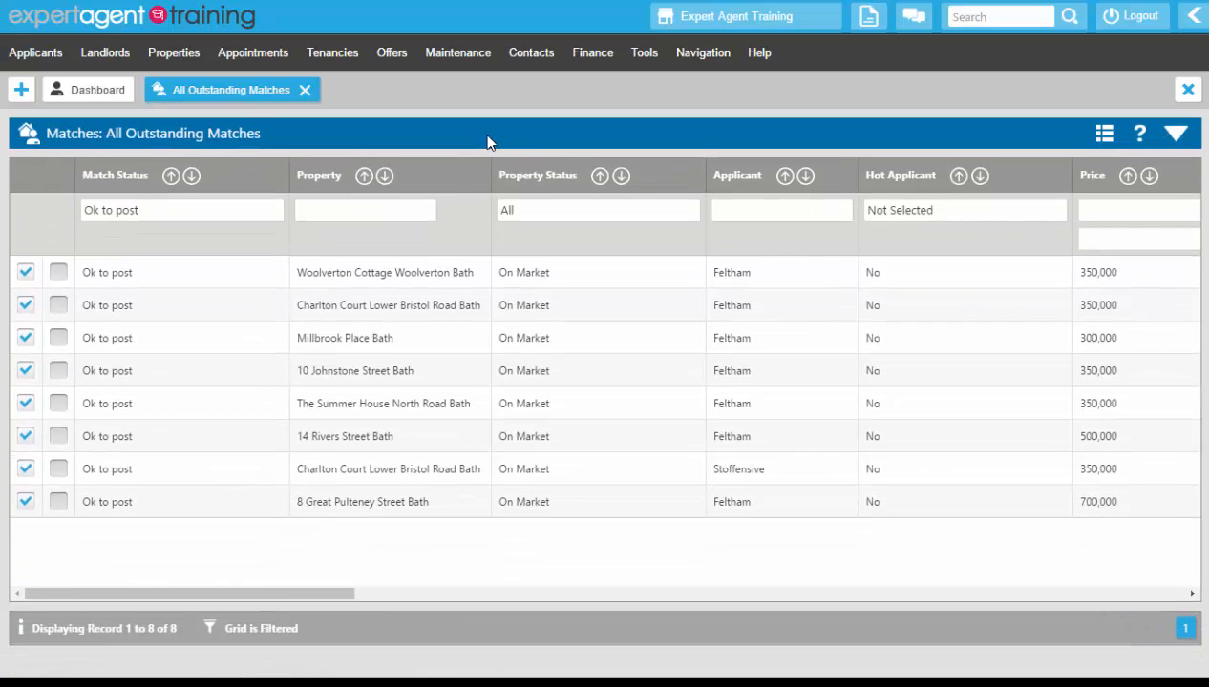
right_click(487, 137)
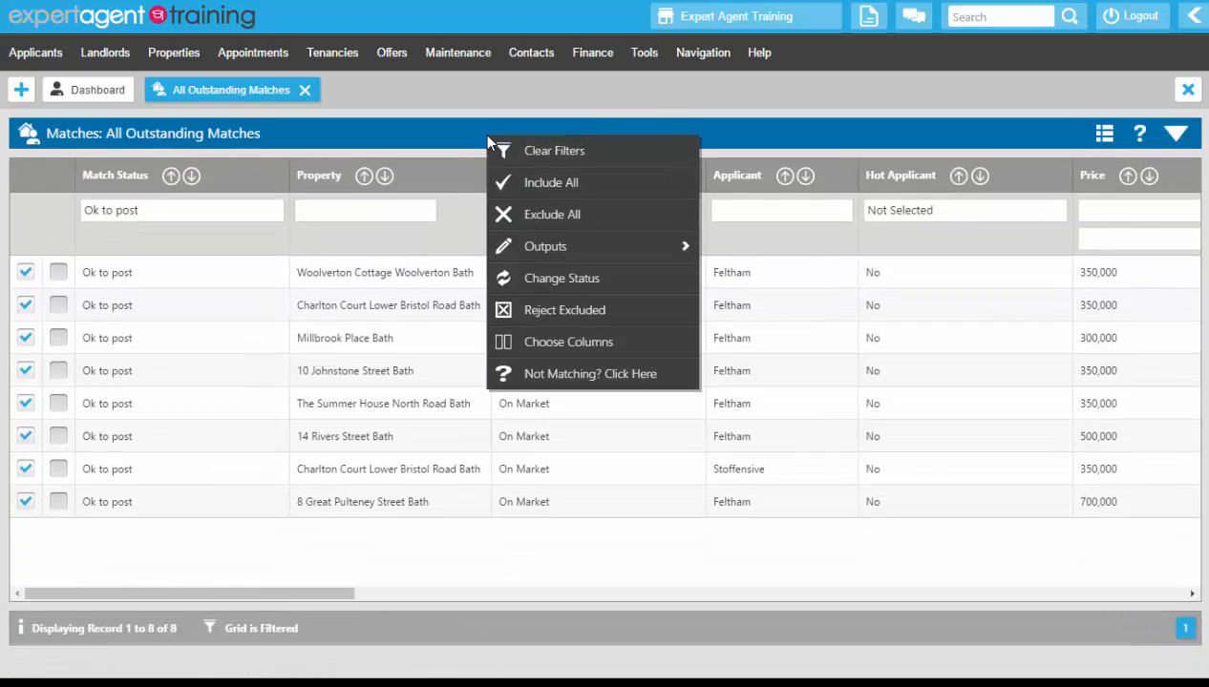
click(506, 279)
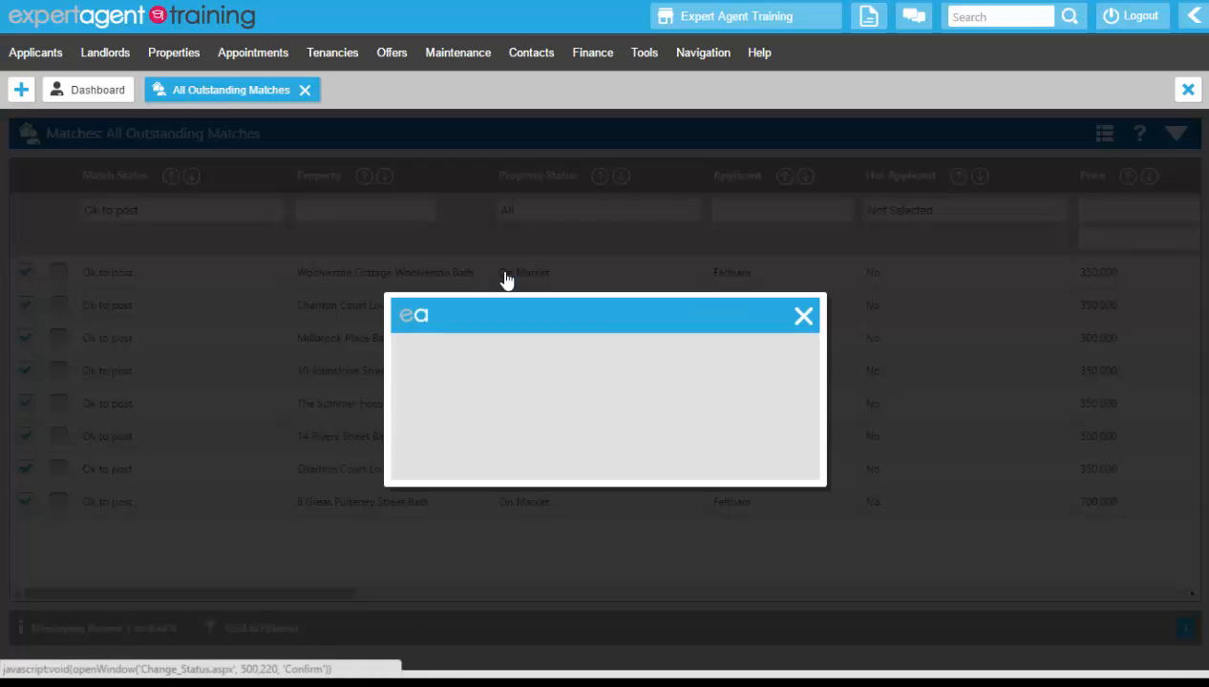
click(578, 396)
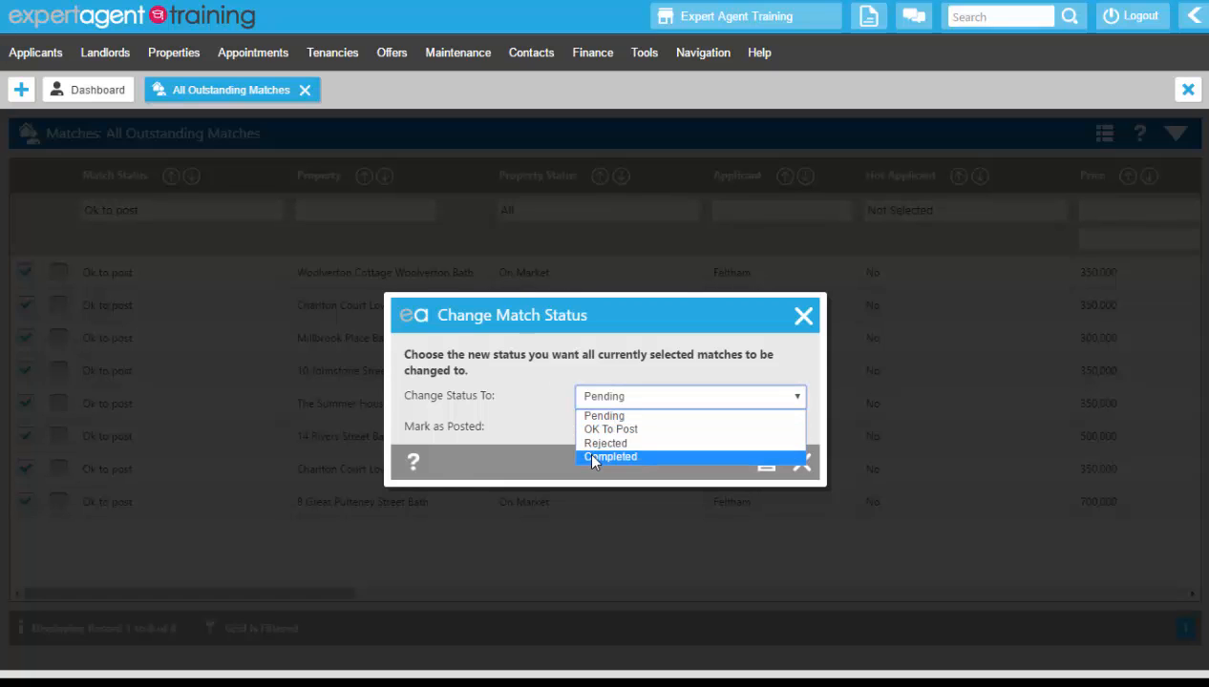
click(802, 316)
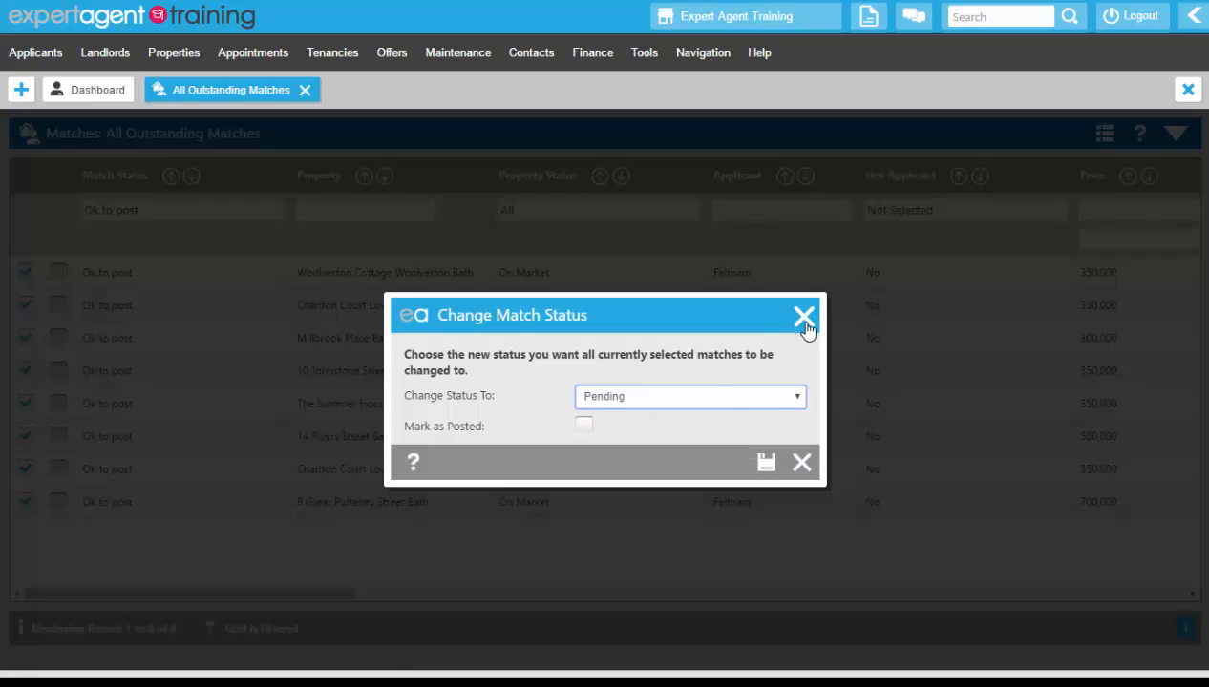
click(803, 318)
Change the status of all included matches to Completed and mark them as posted.
right_click(477, 140)
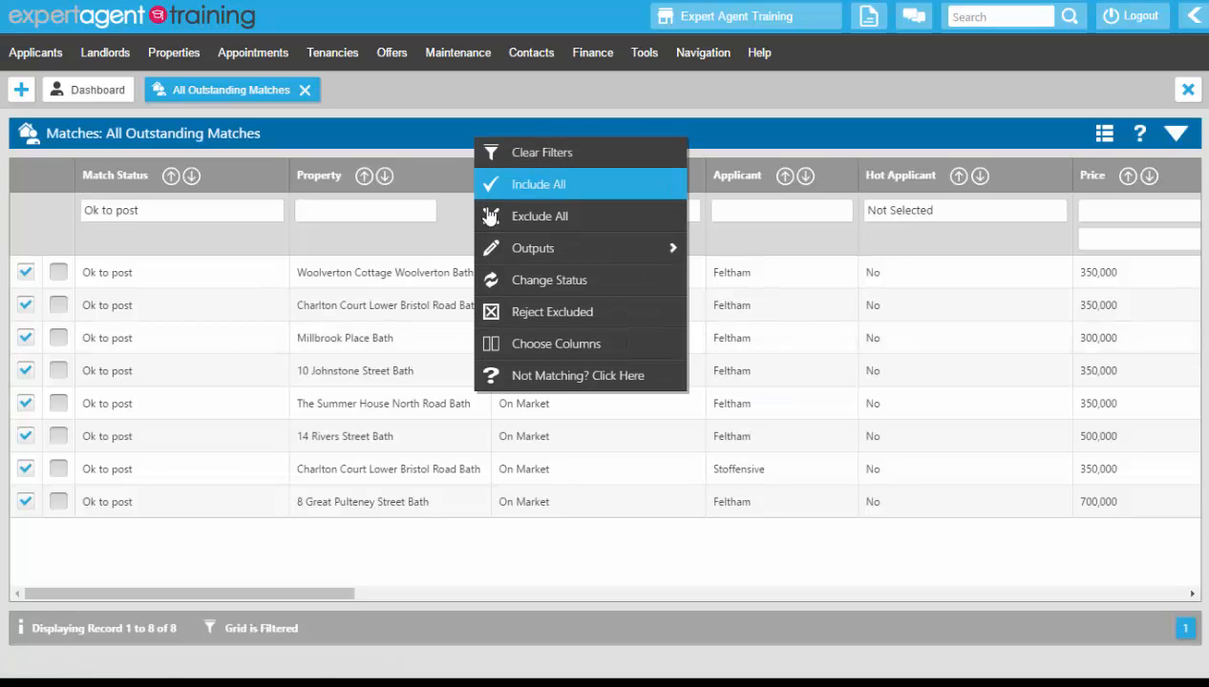
mouse_move(494, 249)
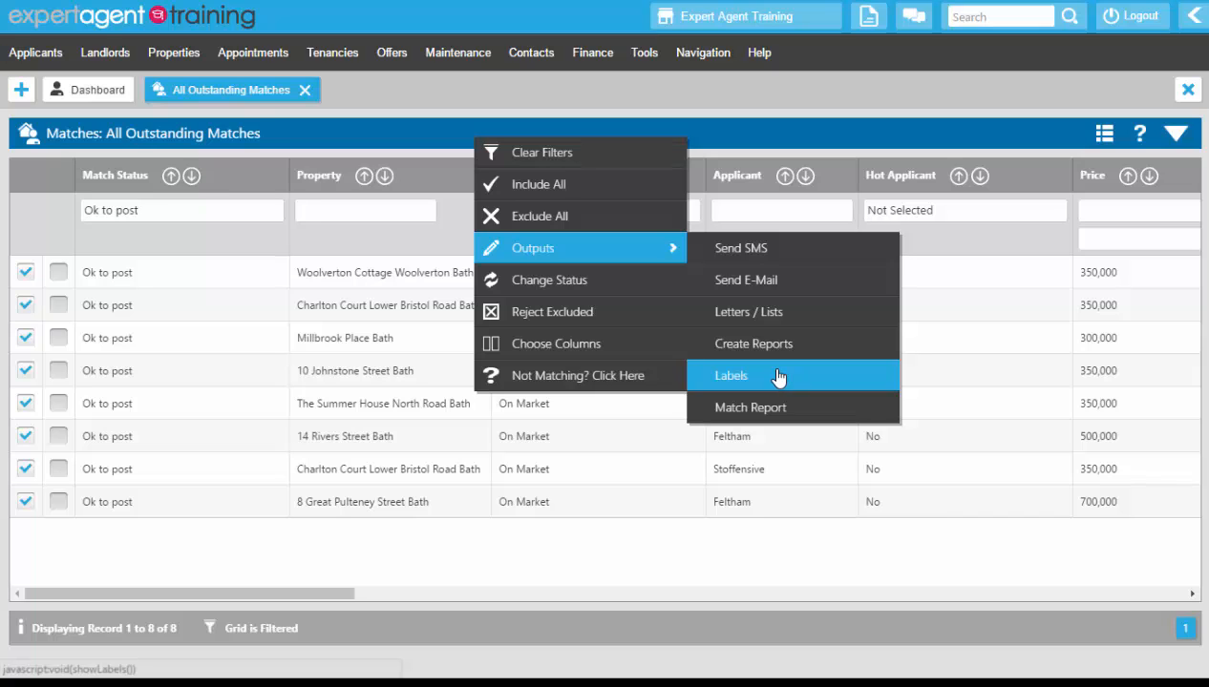
click(648, 289)
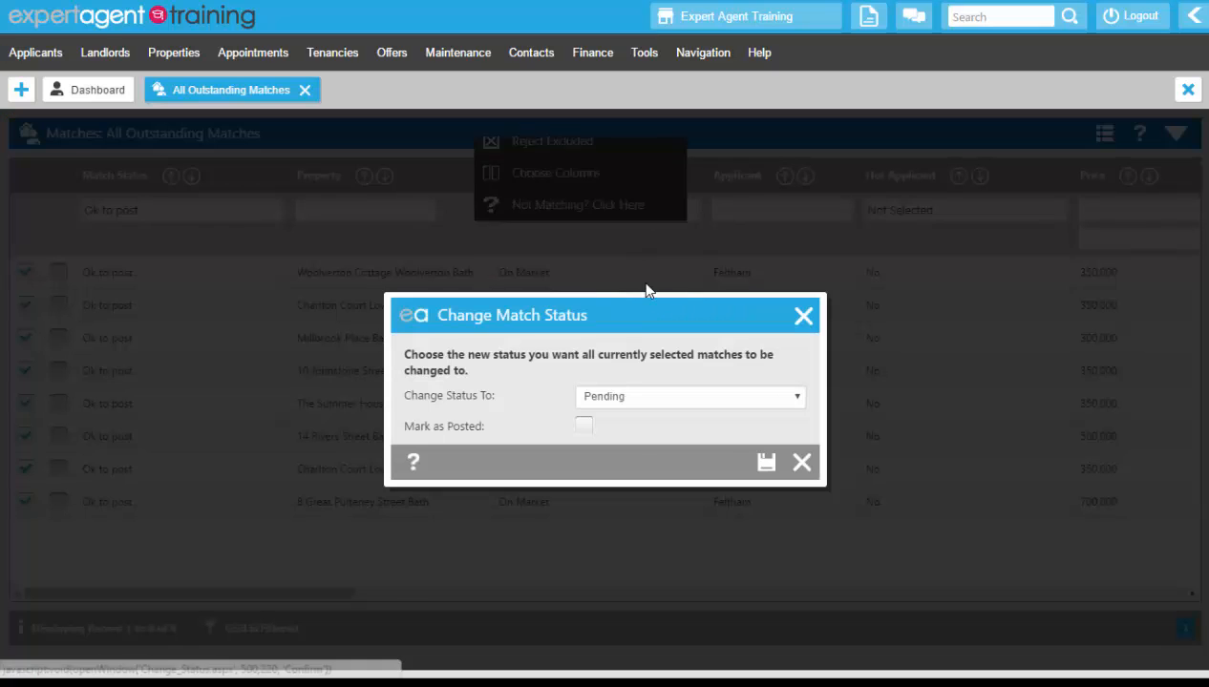
click(616, 406)
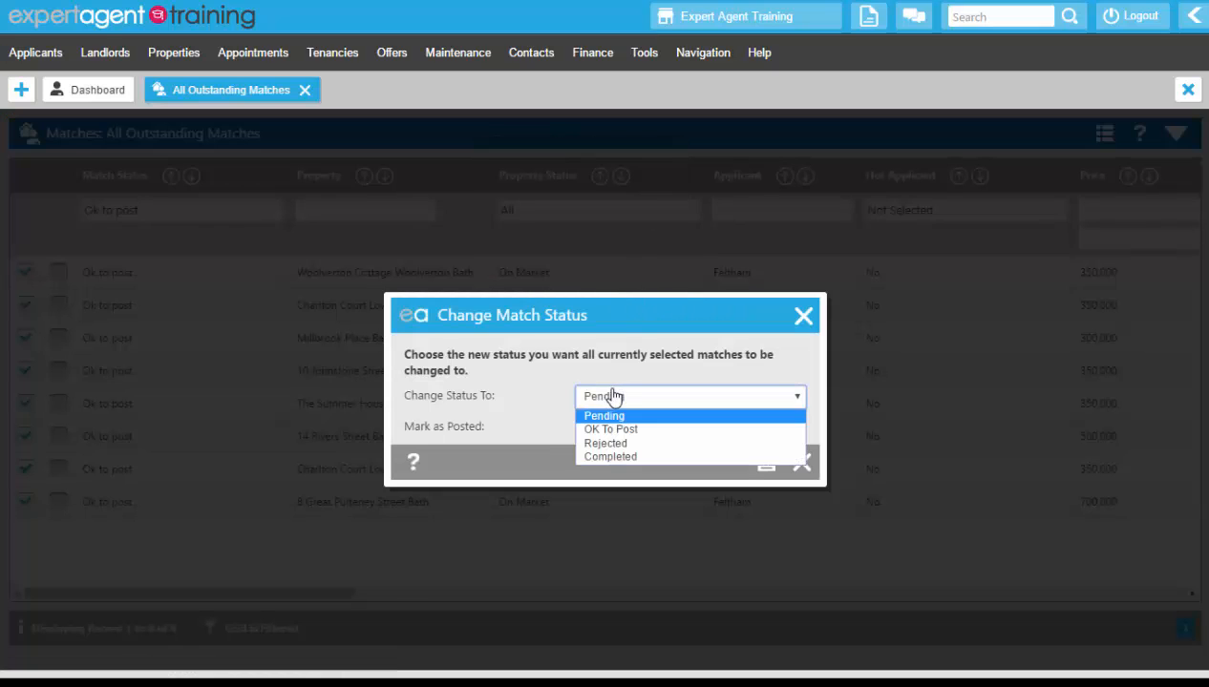
click(616, 458)
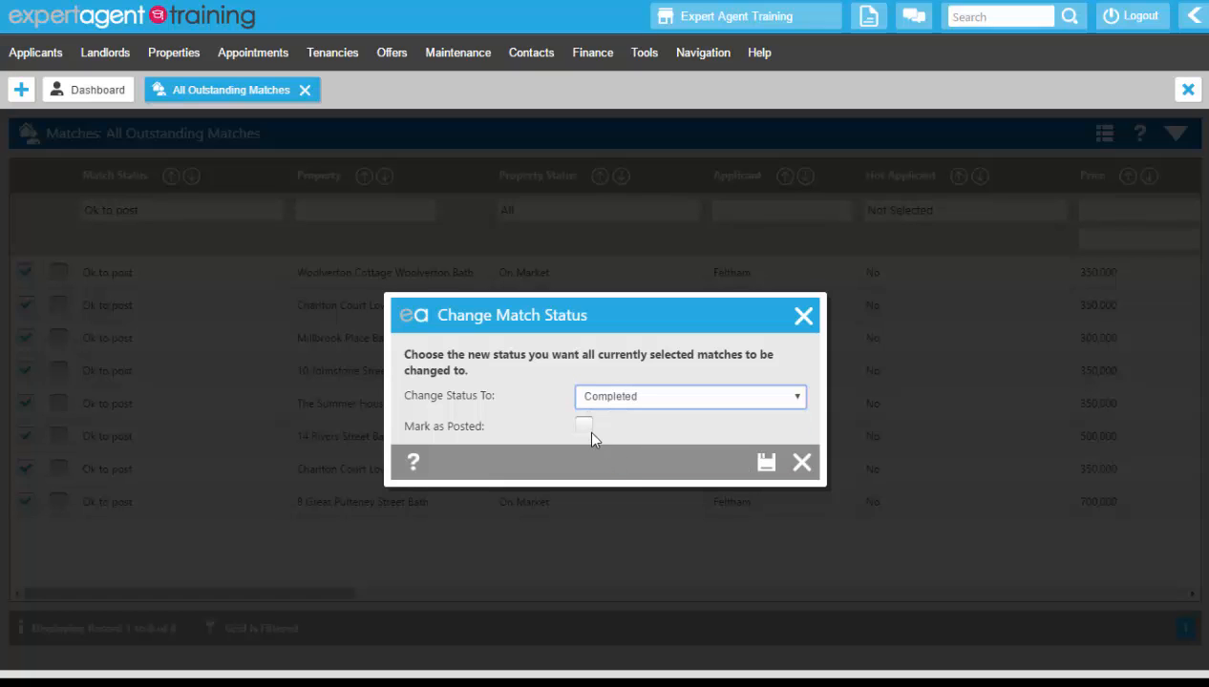
click(584, 427)
click(584, 427)
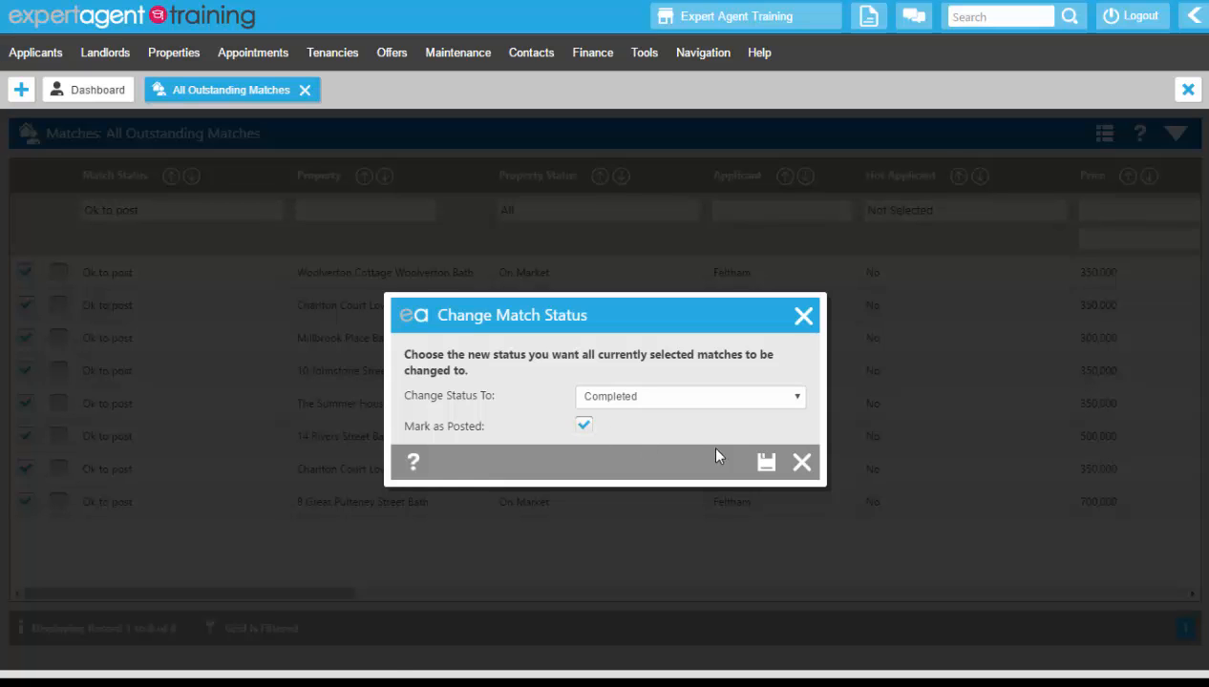
click(766, 462)
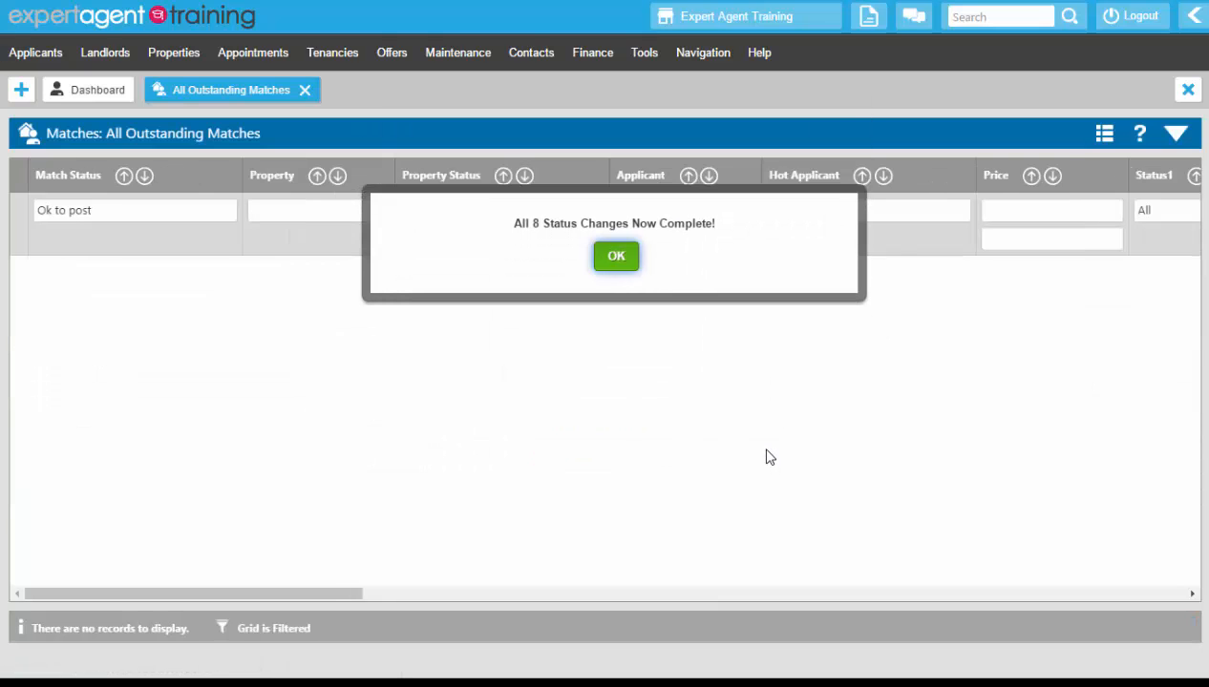
click(617, 256)
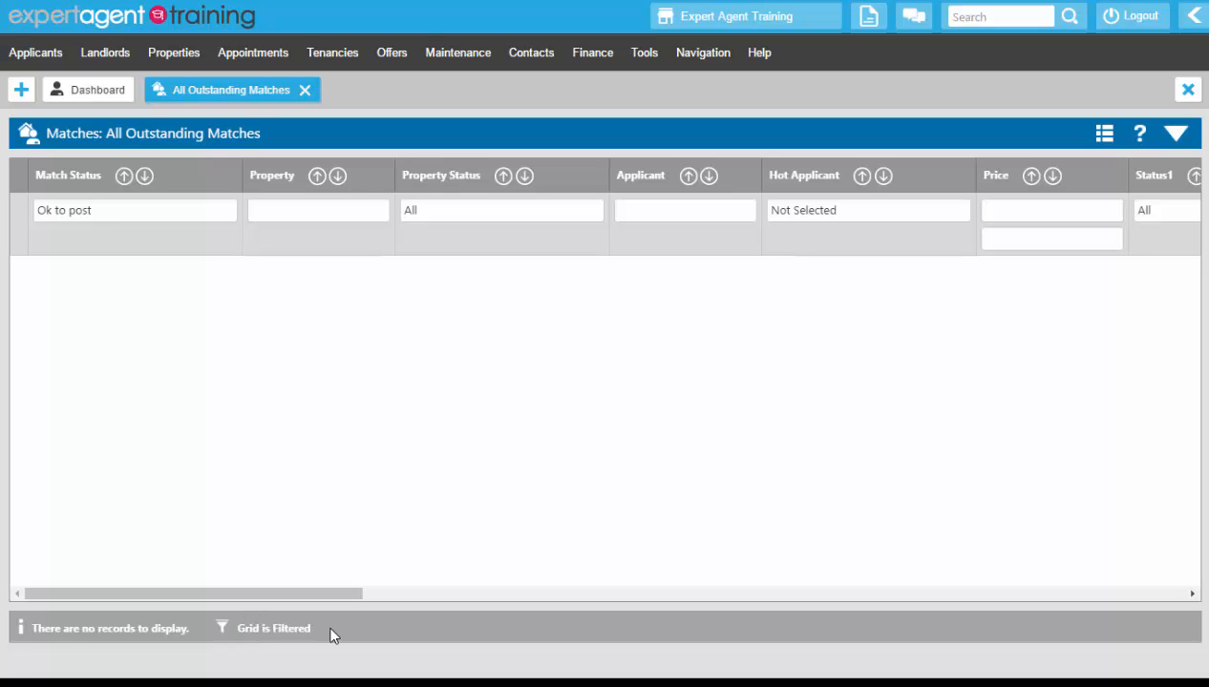
Clear the filters on the outstanding matches list and close the list.
right_click(432, 147)
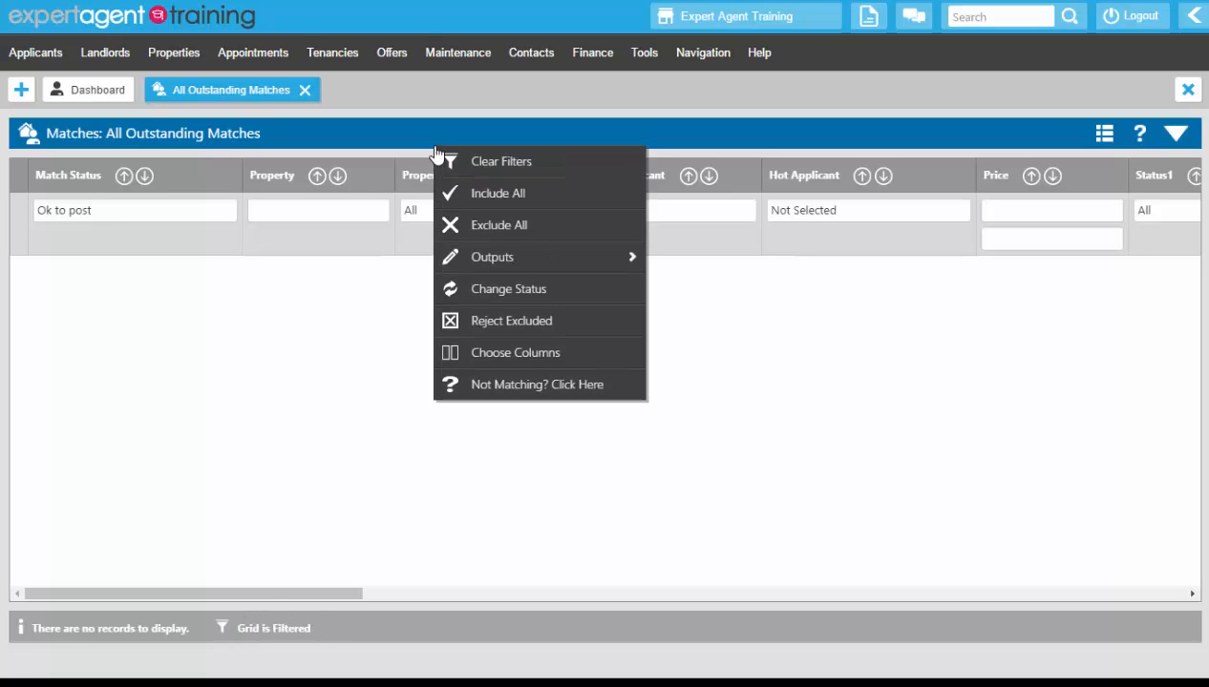
click(540, 170)
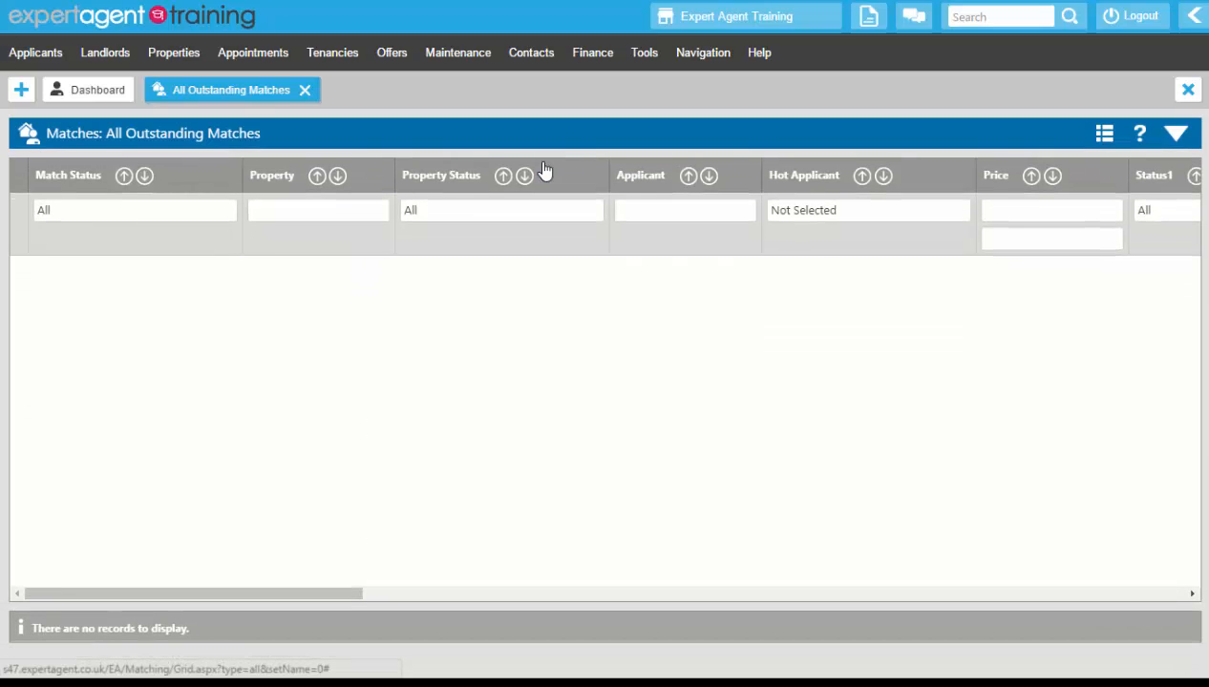
click(305, 89)
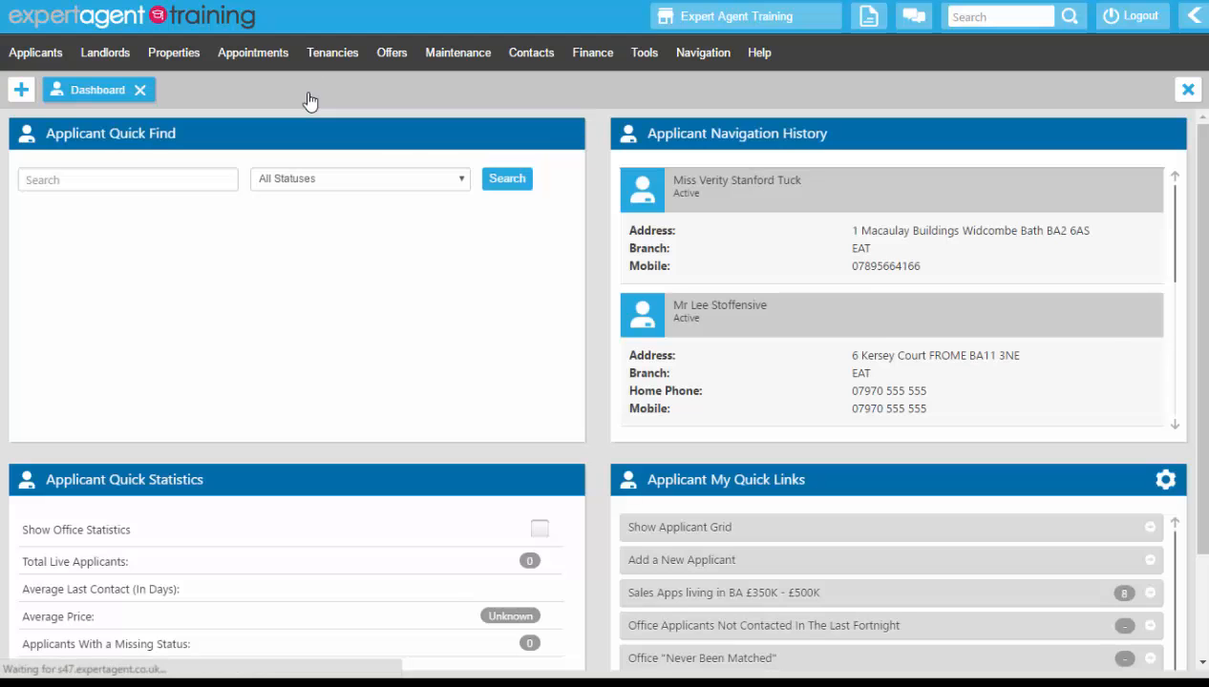
Search the applicants by the matched applicant's surname and open the applicant's record.
click(956, 17)
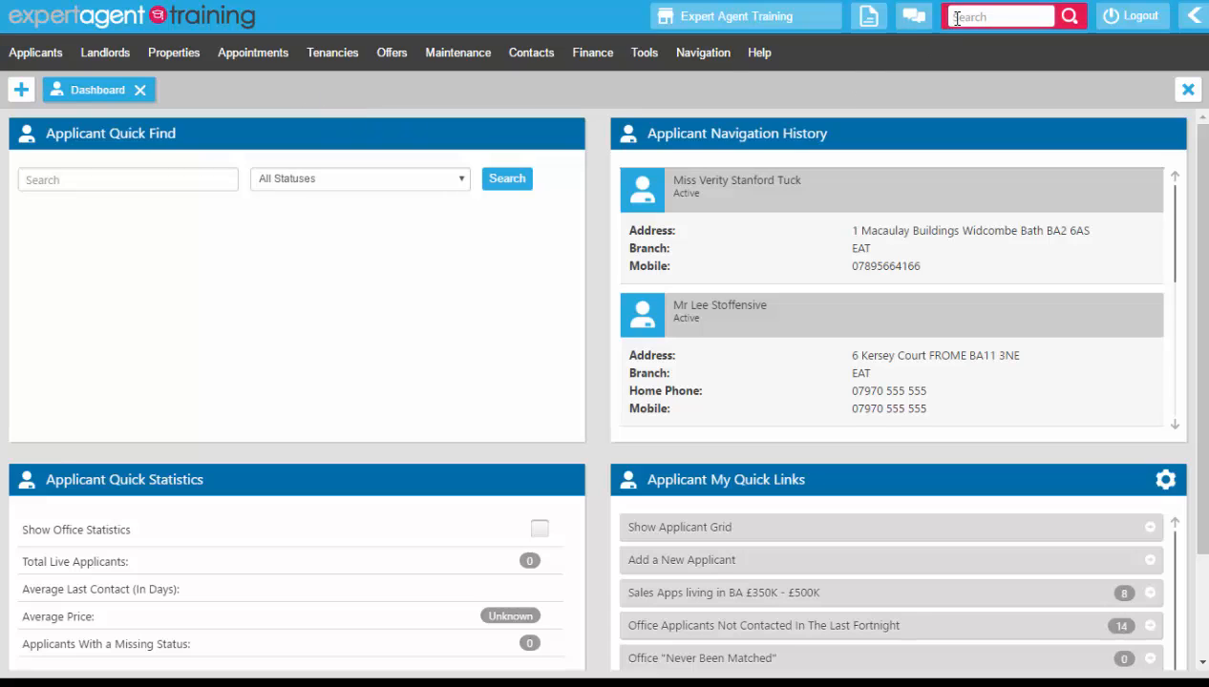
text(Feltham)
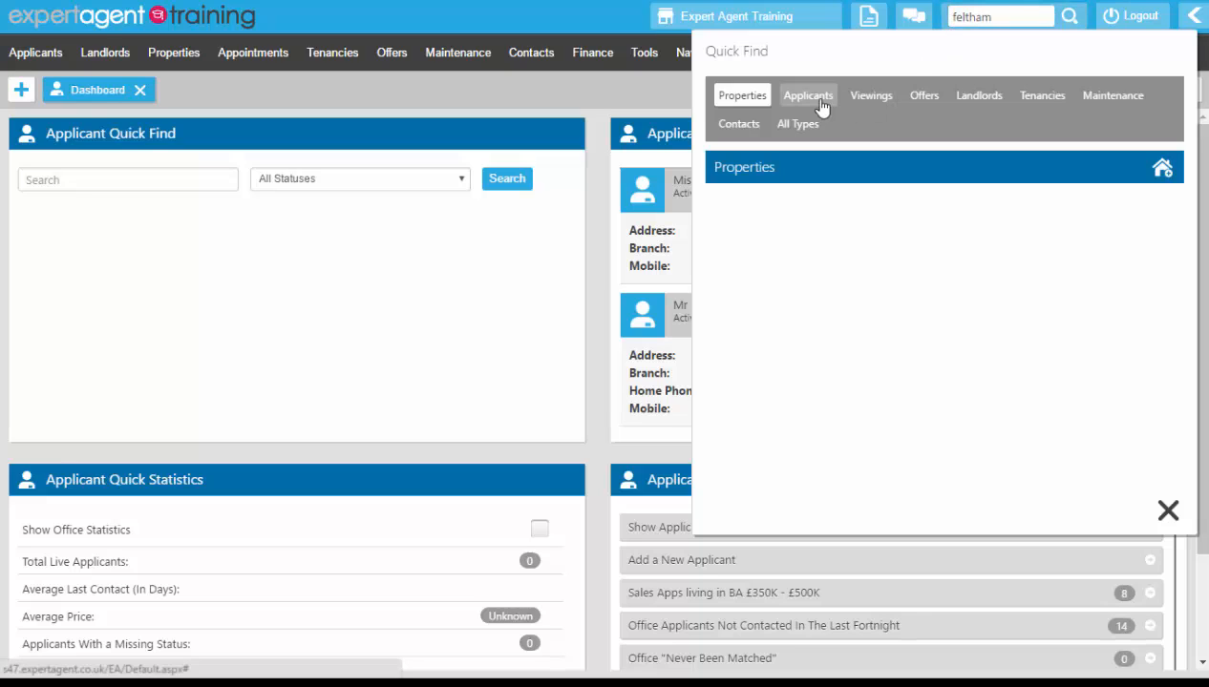
click(821, 107)
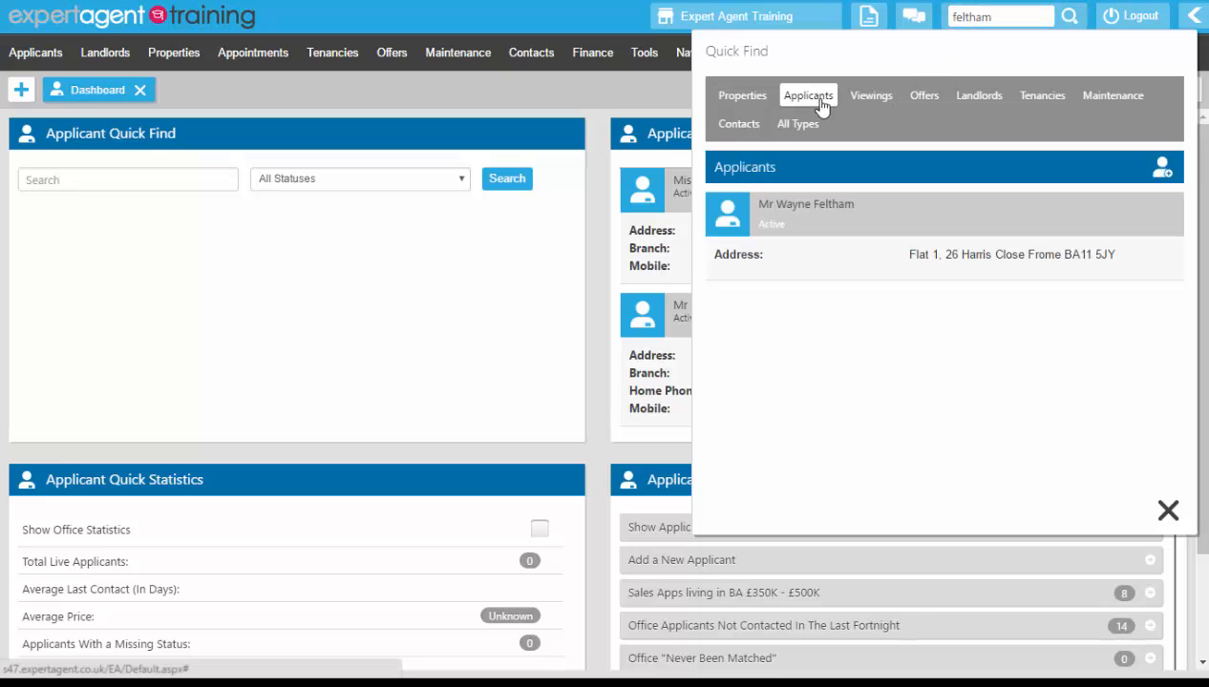
click(918, 264)
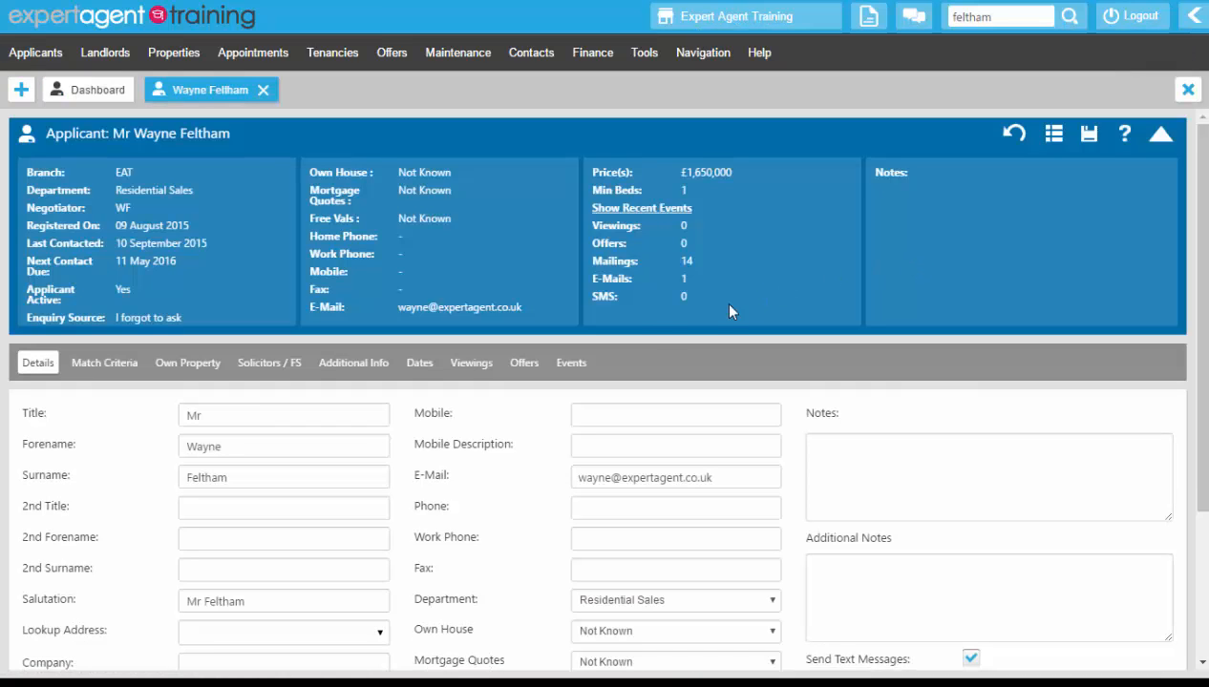
Show the applicant's event history and open the first match event listed.
click(569, 177)
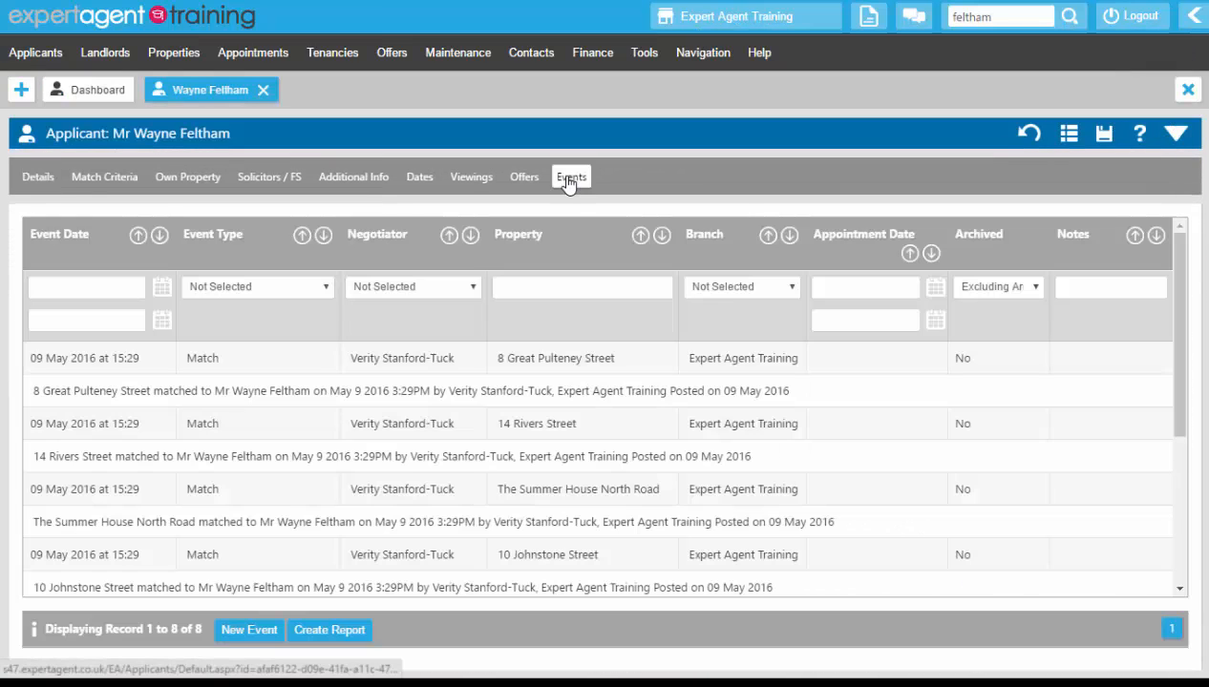
click(571, 359)
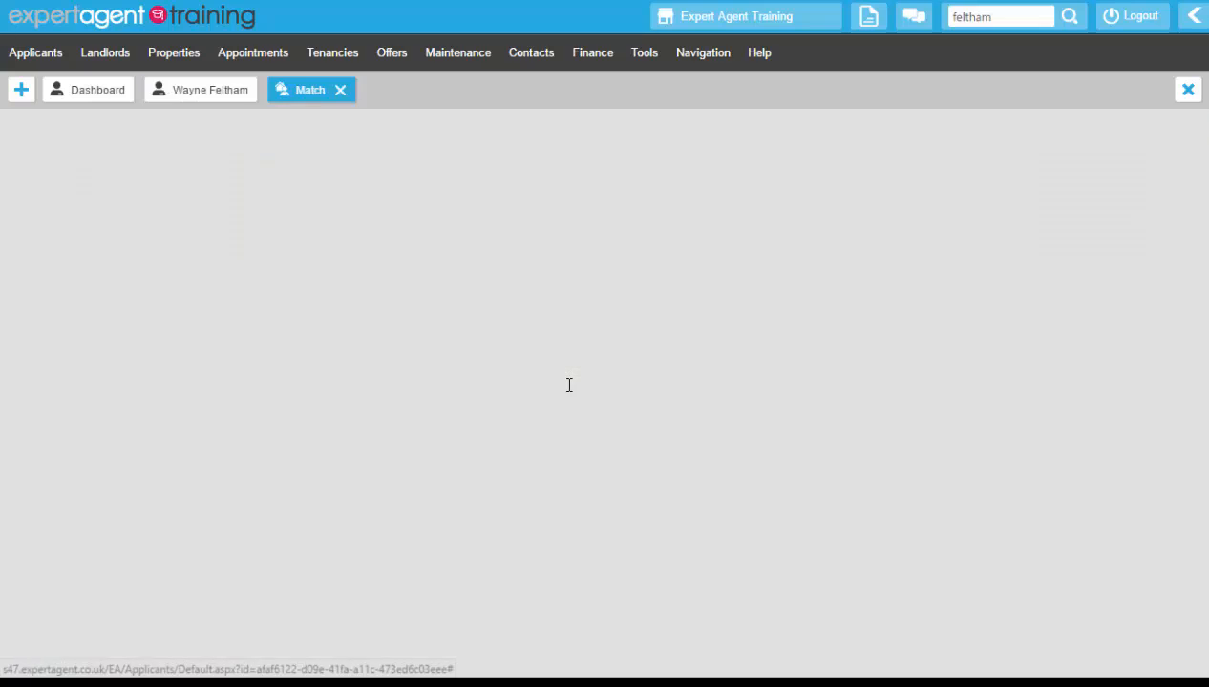